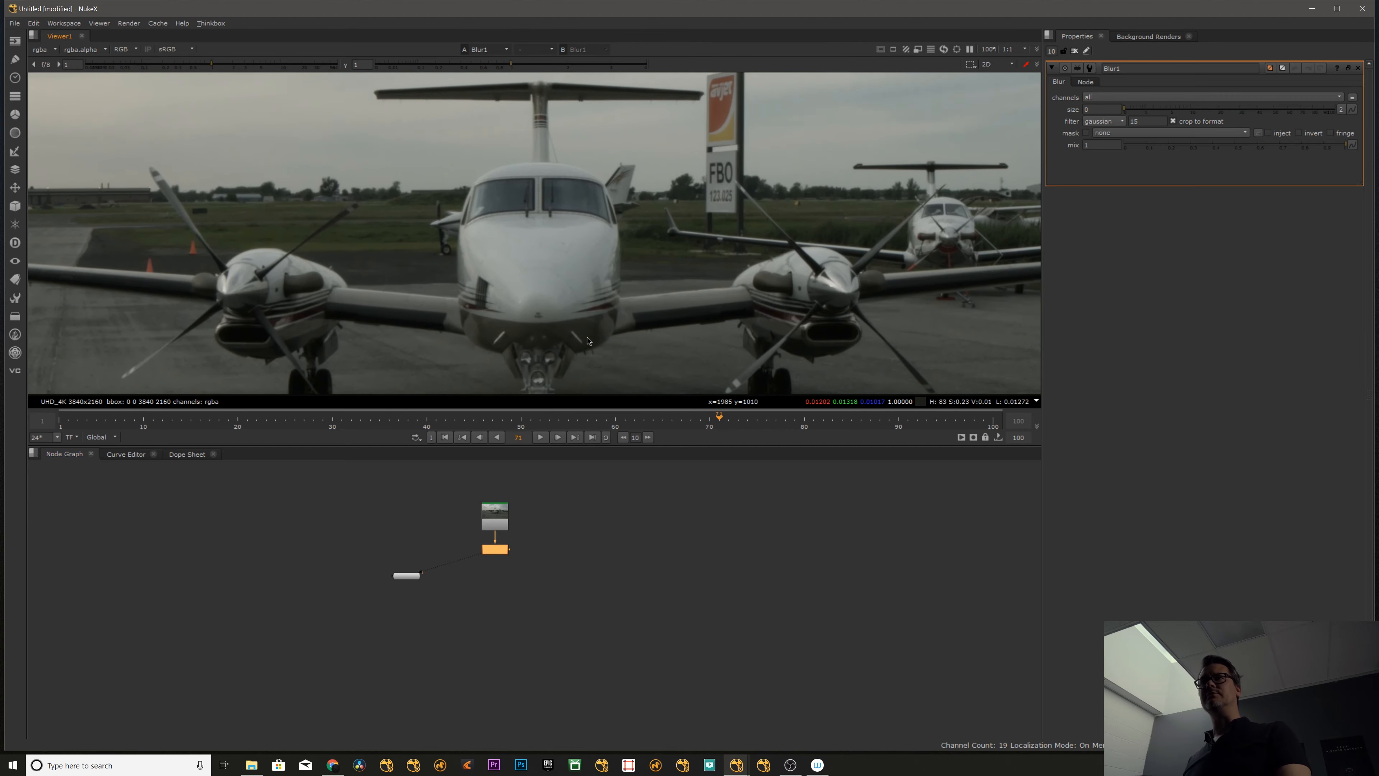
- Raise the Blur1 node's size to 100 and on to 300, with the whole frame in view
scroll(537, 179, up, 5)
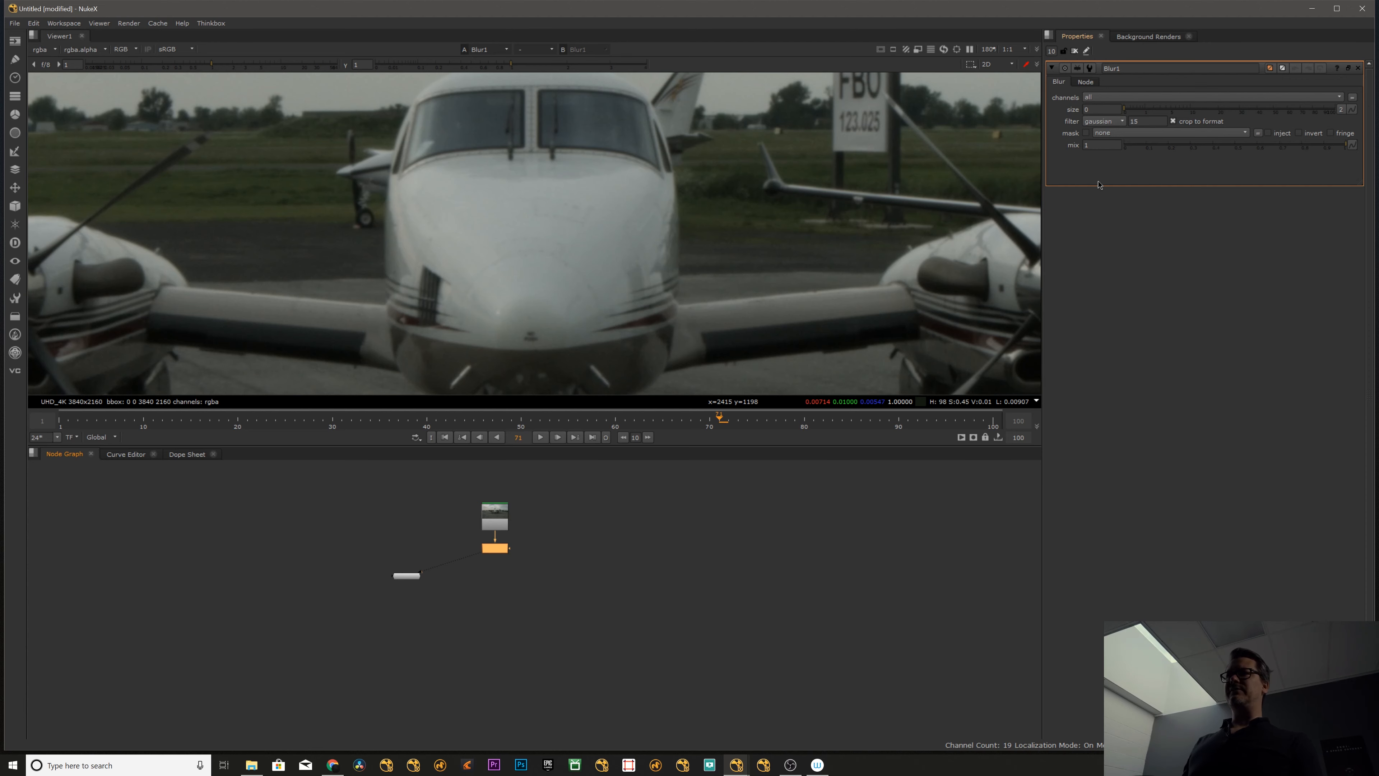
click(616, 519)
drag(504, 551, 504, 548)
click(407, 576)
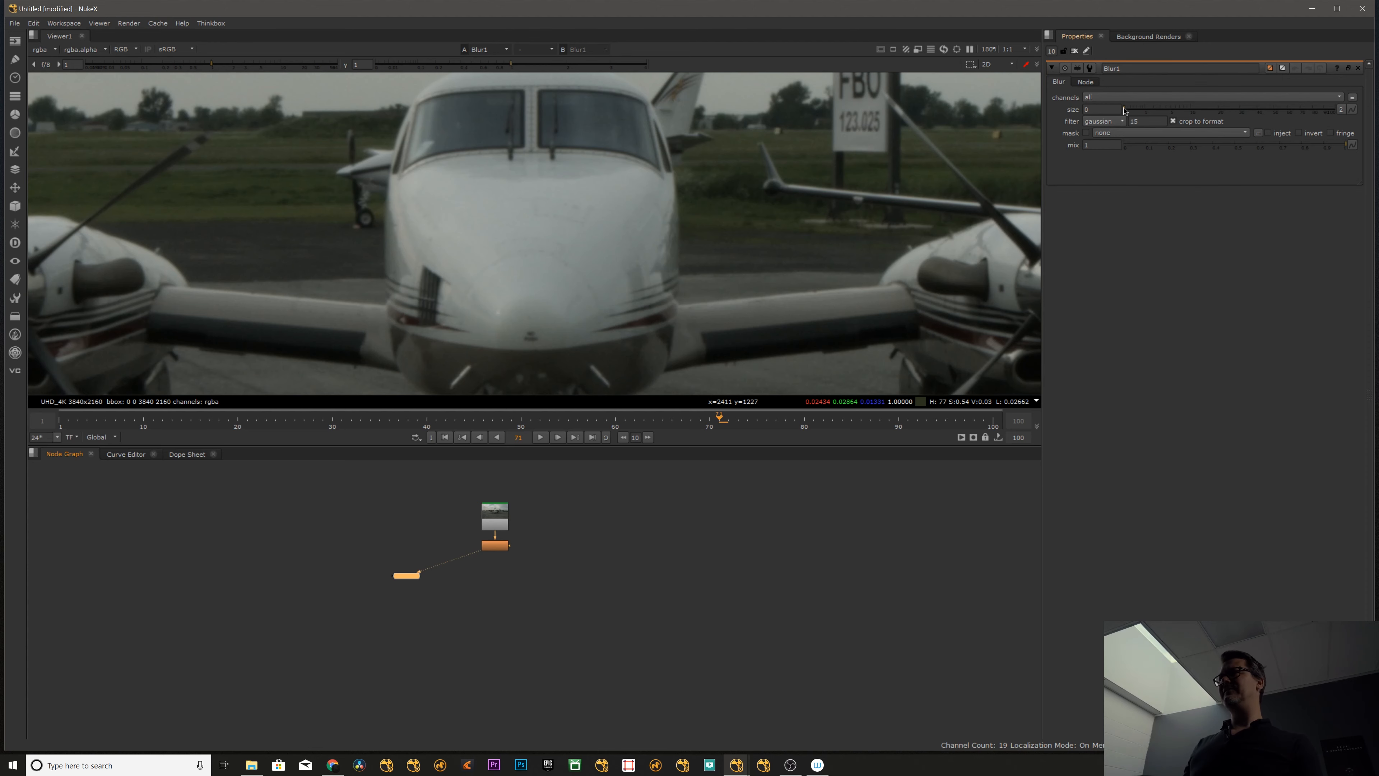
drag(1136, 111, 1335, 108)
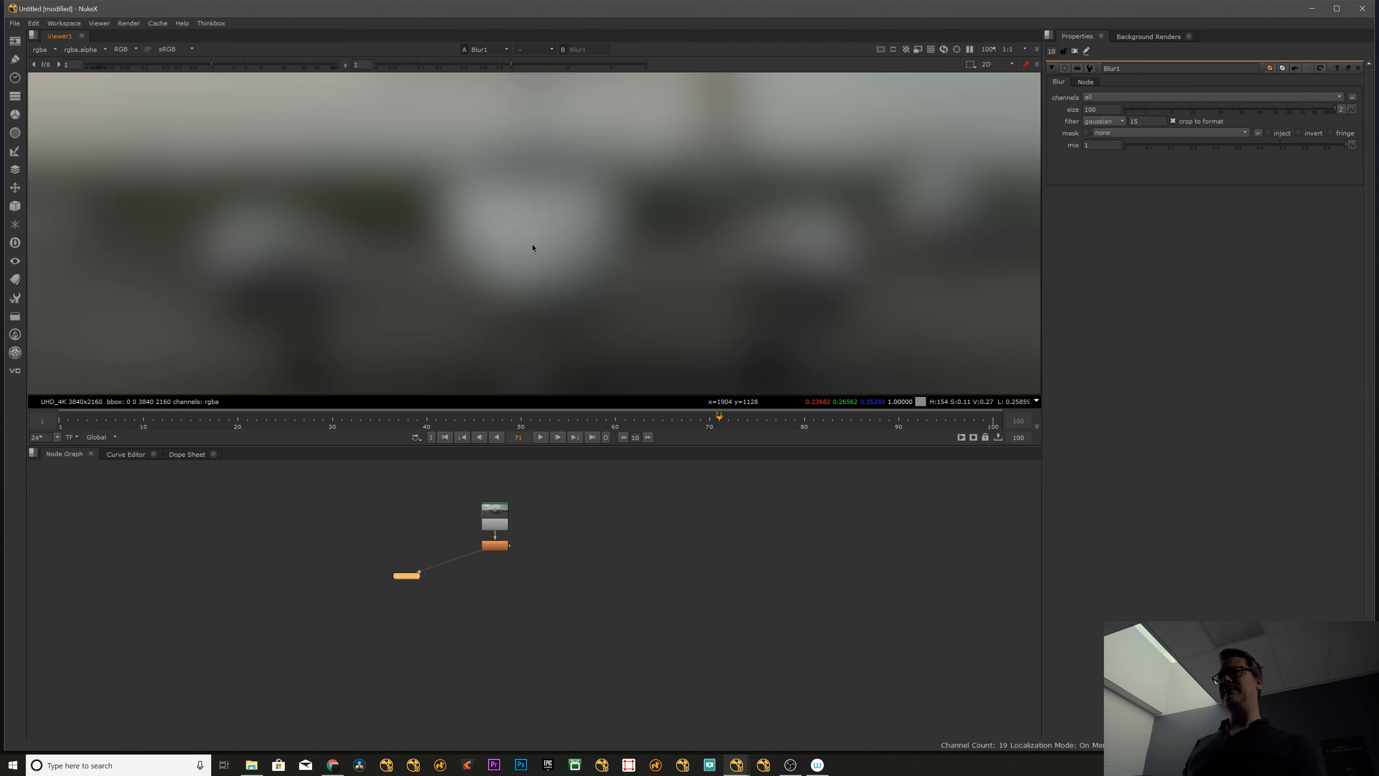
click(1088, 110)
key(Up)
key(Up)
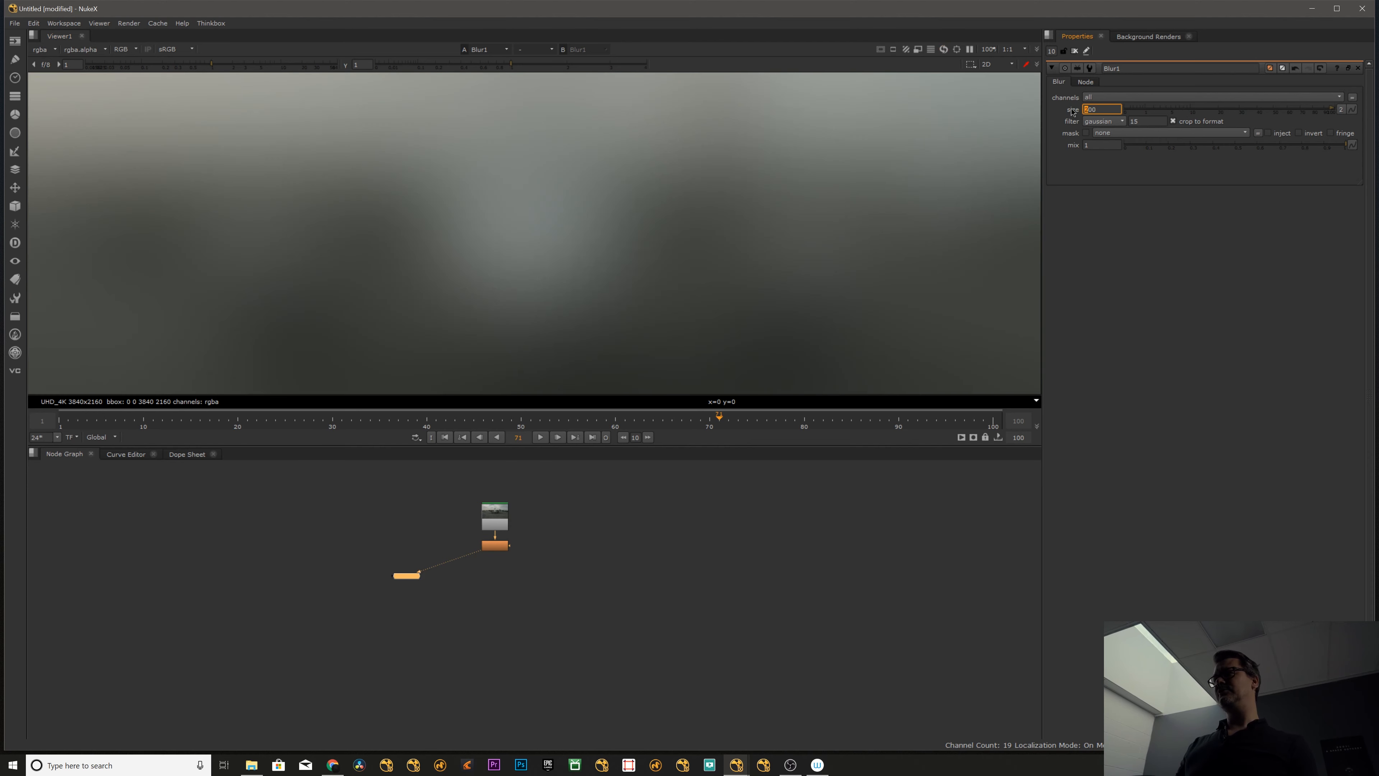
key(minus)
key(minus)
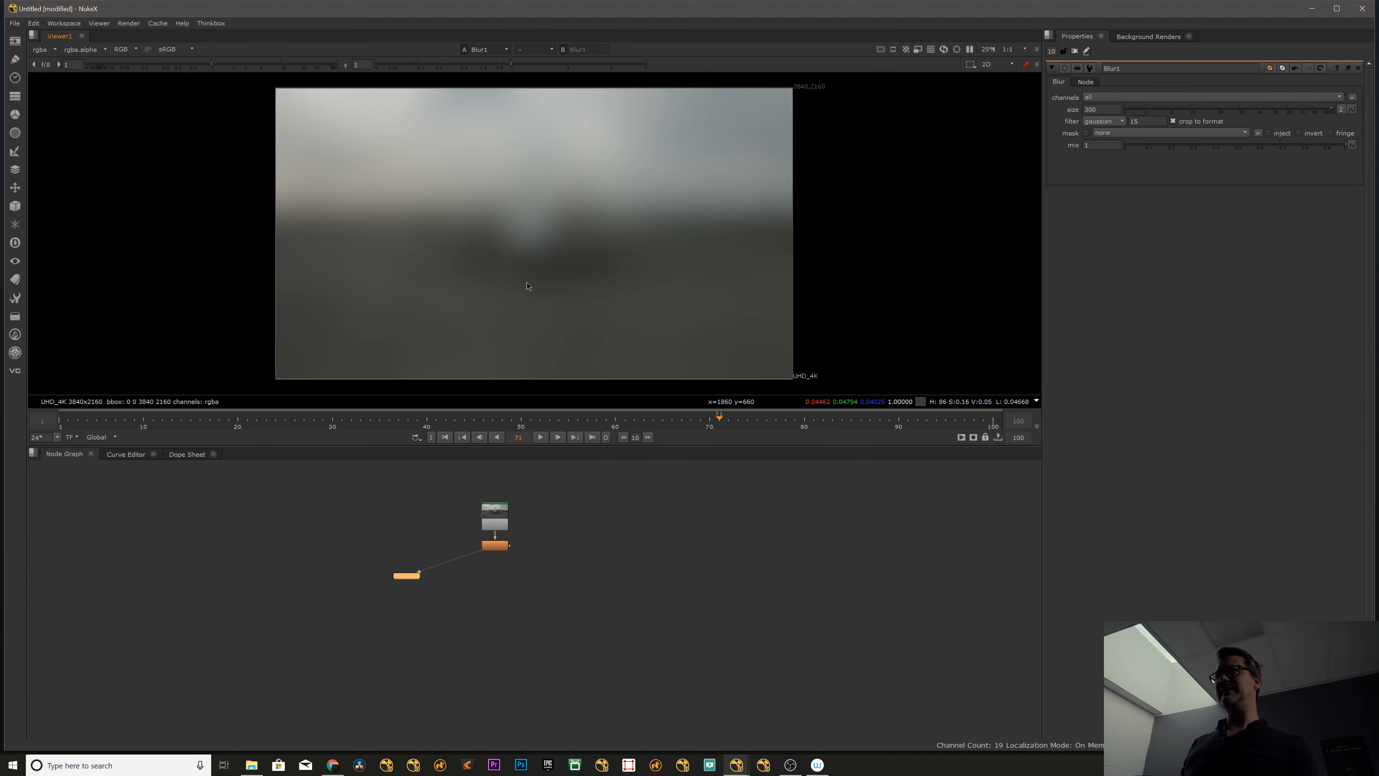
- Set the Blur1 size to 700
drag(1211, 110, 1378, 103)
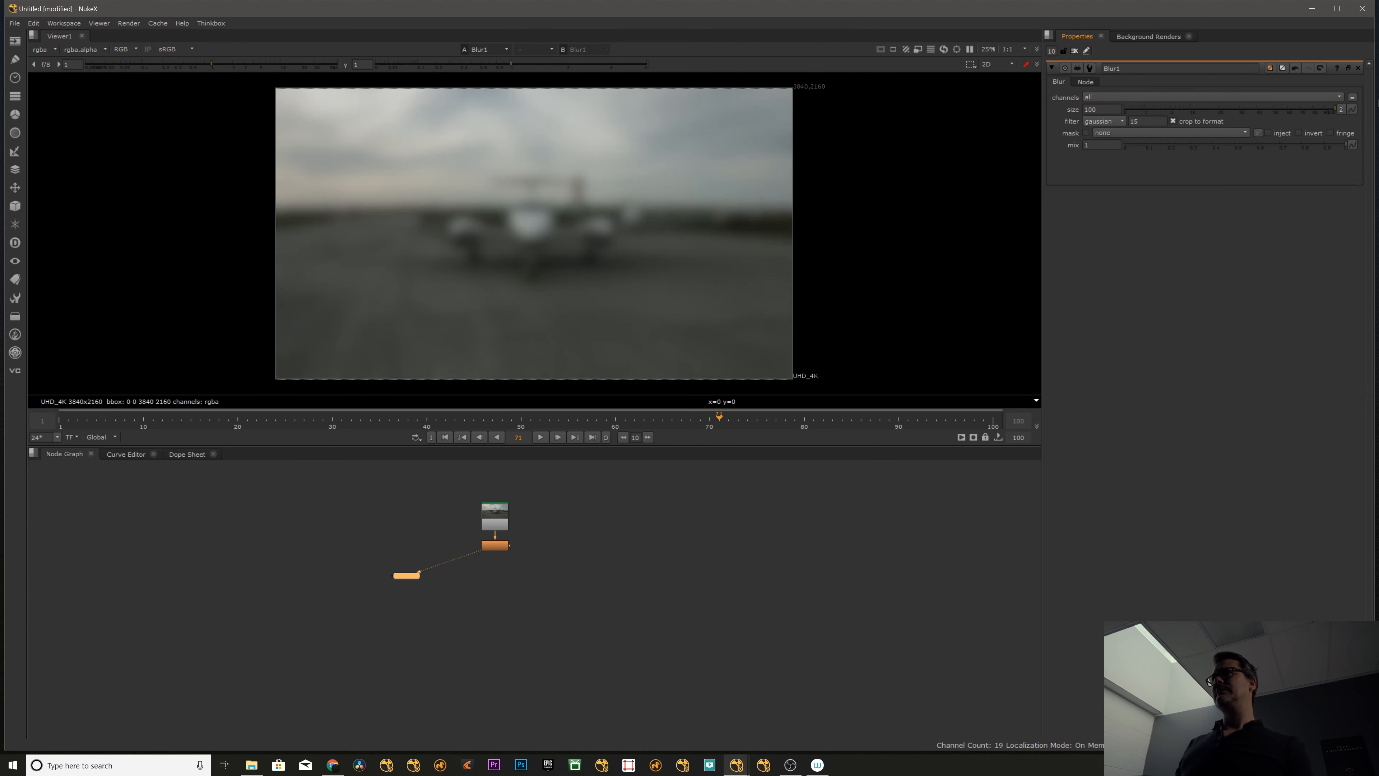
key(Up)
key(Up)
key(Up)
key(Up)
key(Up)
key(Up)
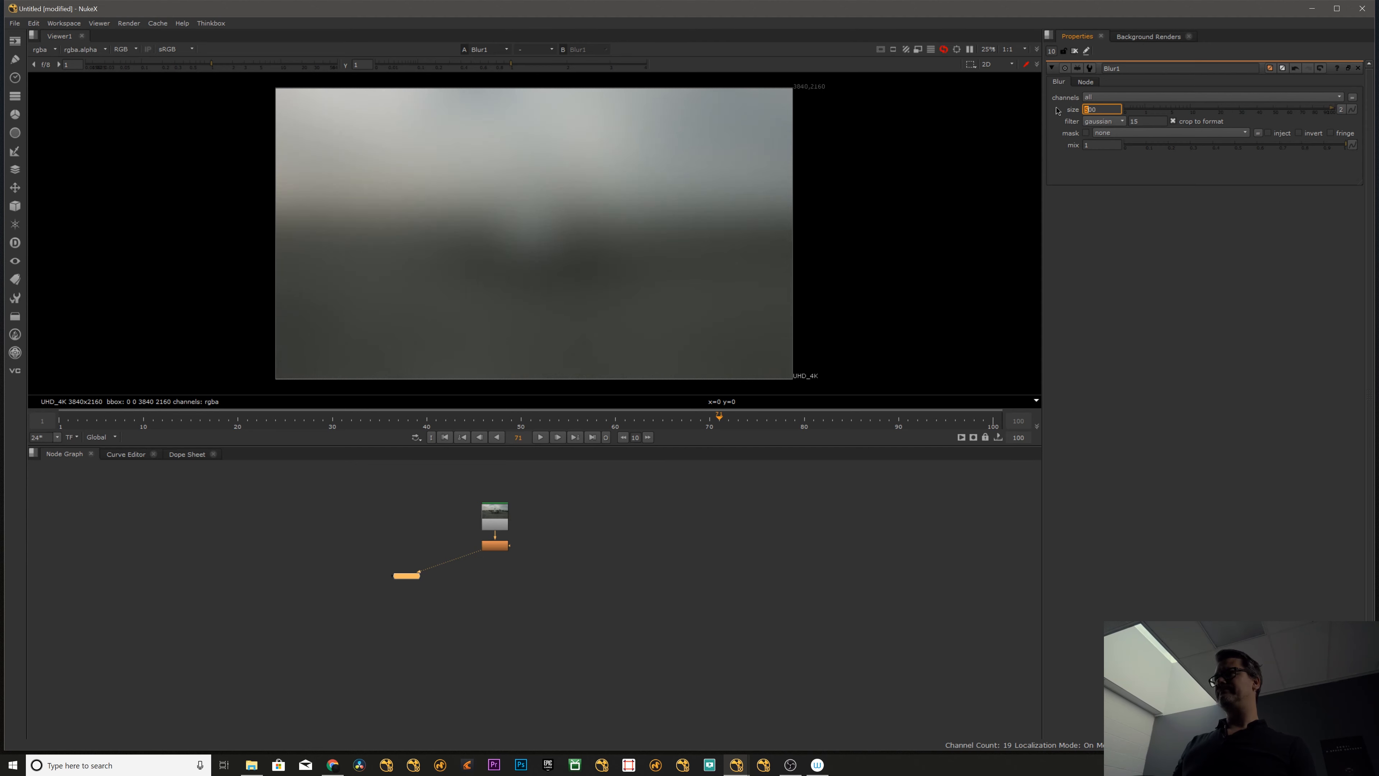
- Feed Read3 and Blur1 into separate viewer inputs and compare the original plate with the blurred version
click(496, 527)
key(1)
click(497, 546)
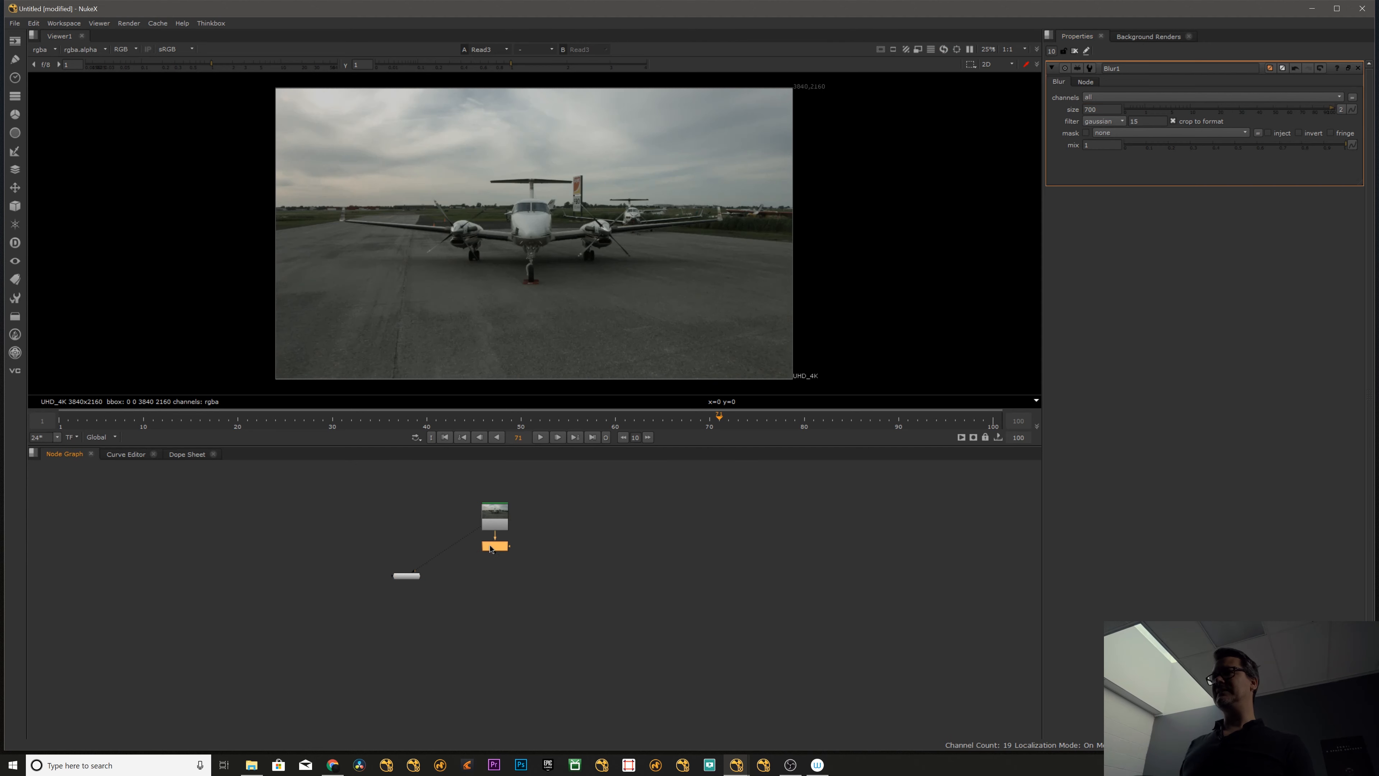
key(2)
click(529, 539)
key(1)
key(2)
key(1)
key(2)
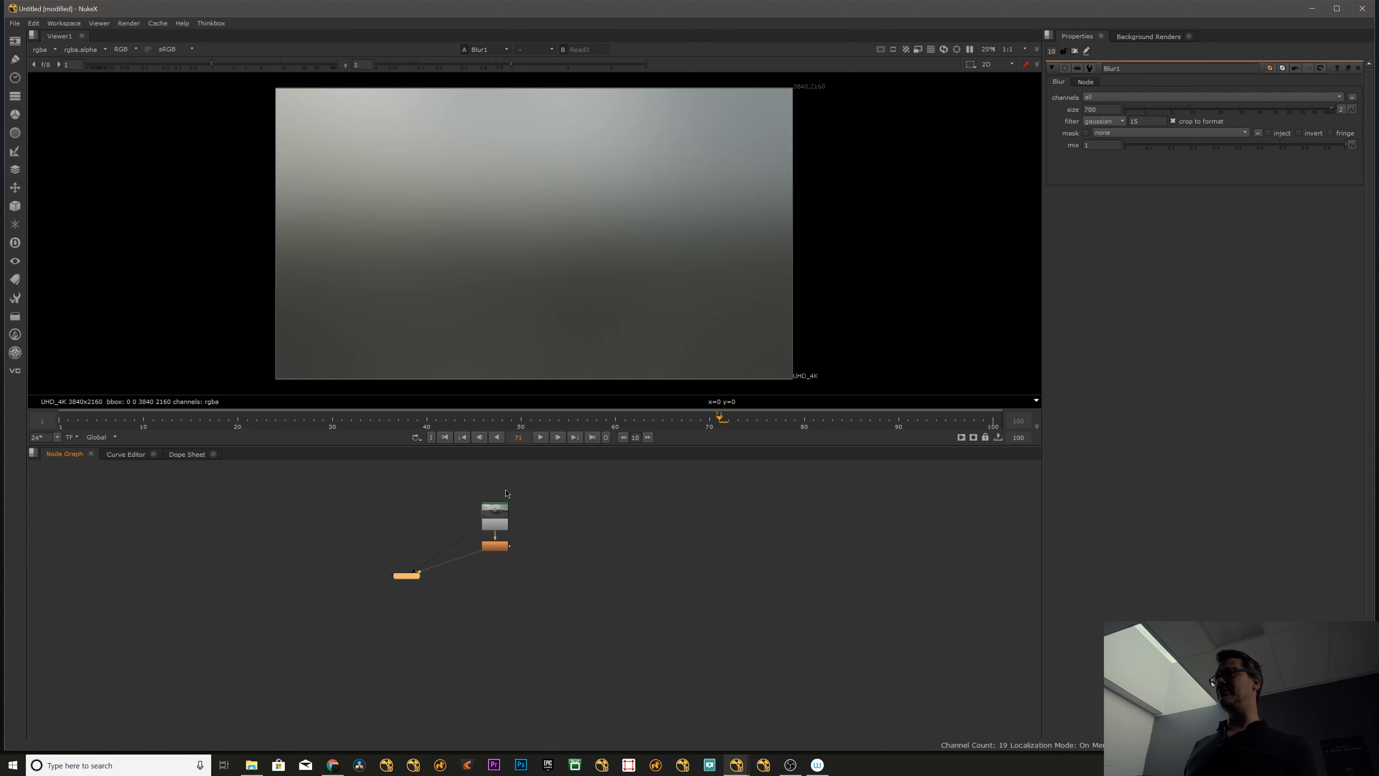
key(1)
- Insert a Roto node between Read3 and Blur1 and draw a rectangle covering the lower half of the frame
drag(490, 522, 500, 498)
key(o)
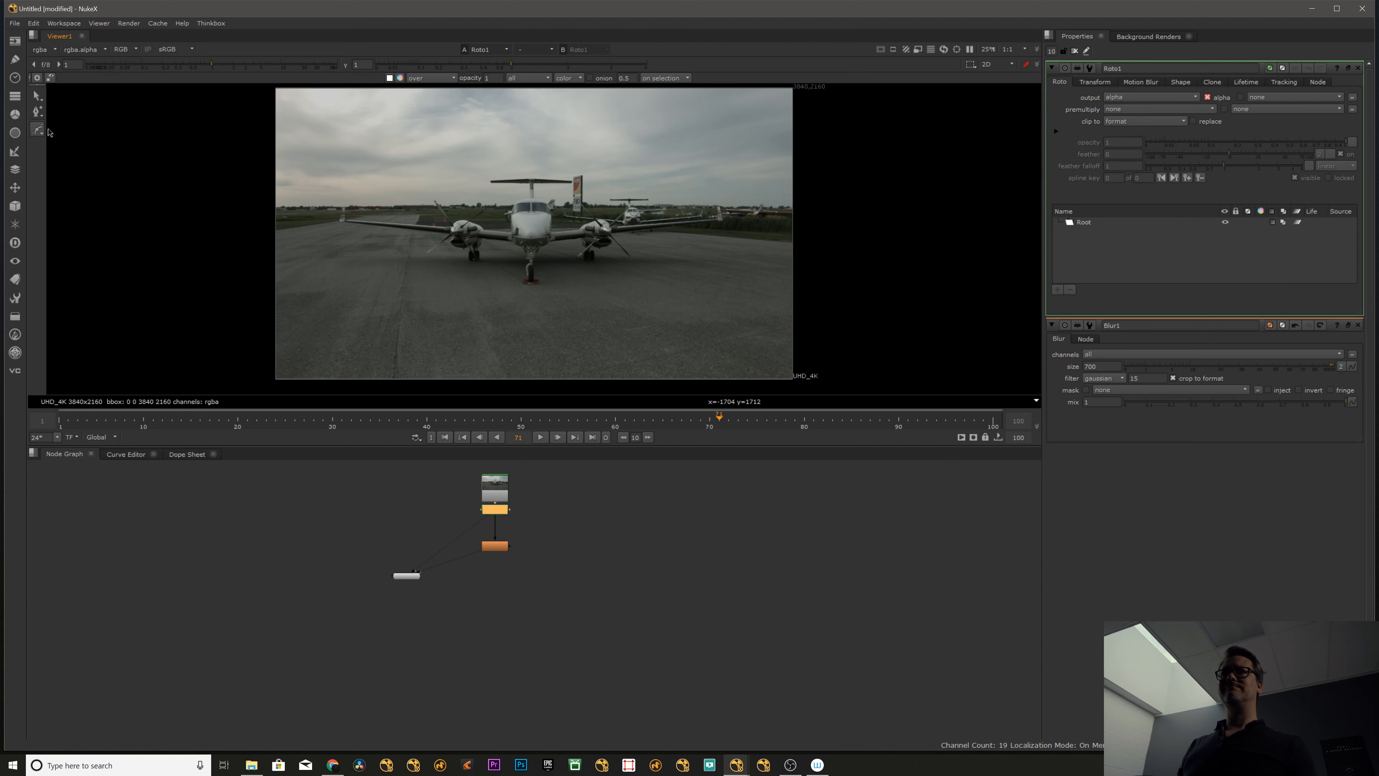
drag(38, 130, 59, 164)
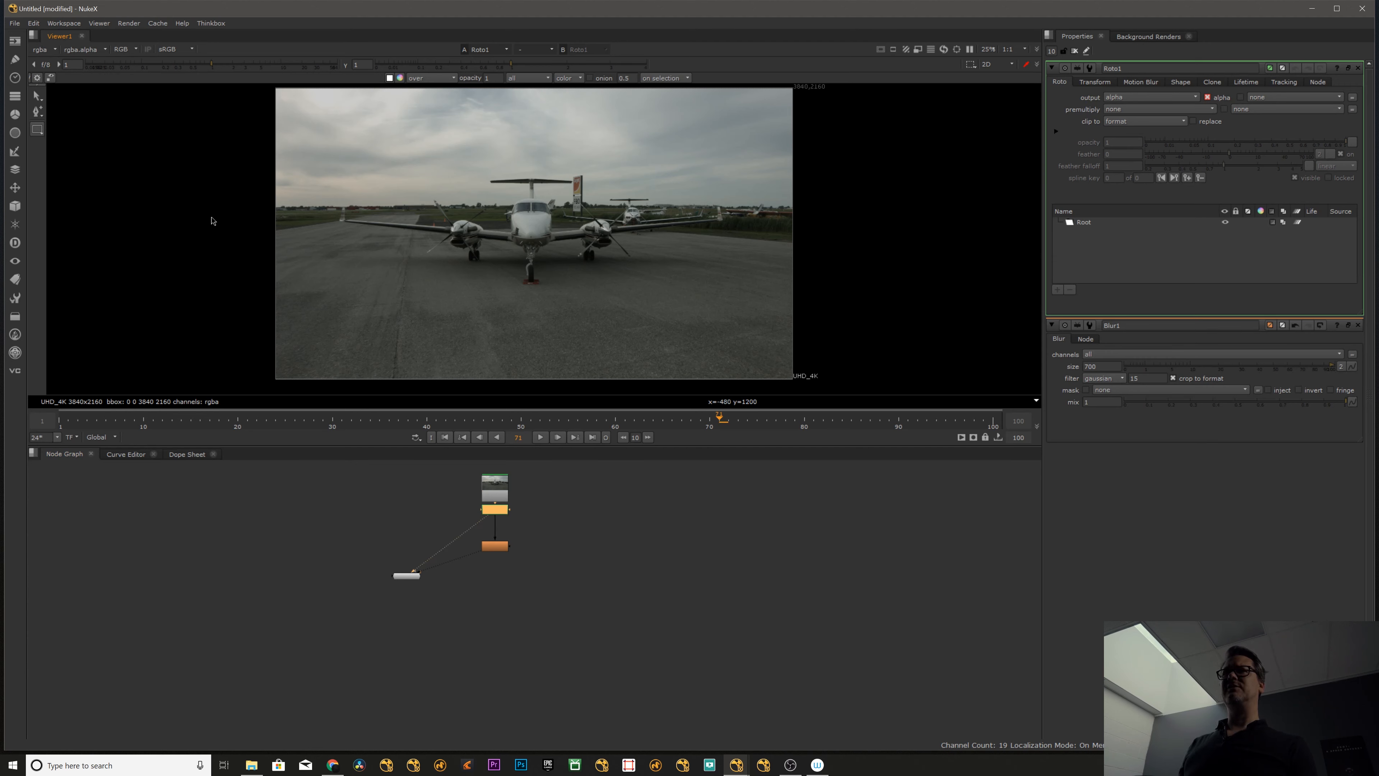
mouse_move(219, 233)
mouse_down()
mouse_move(277, 285)
mouse_move(771, 392)
mouse_move(820, 383)
mouse_up()
- View the Blur1 output and turn on the replace option in Roto1
click(612, 539)
click(499, 549)
key(1)
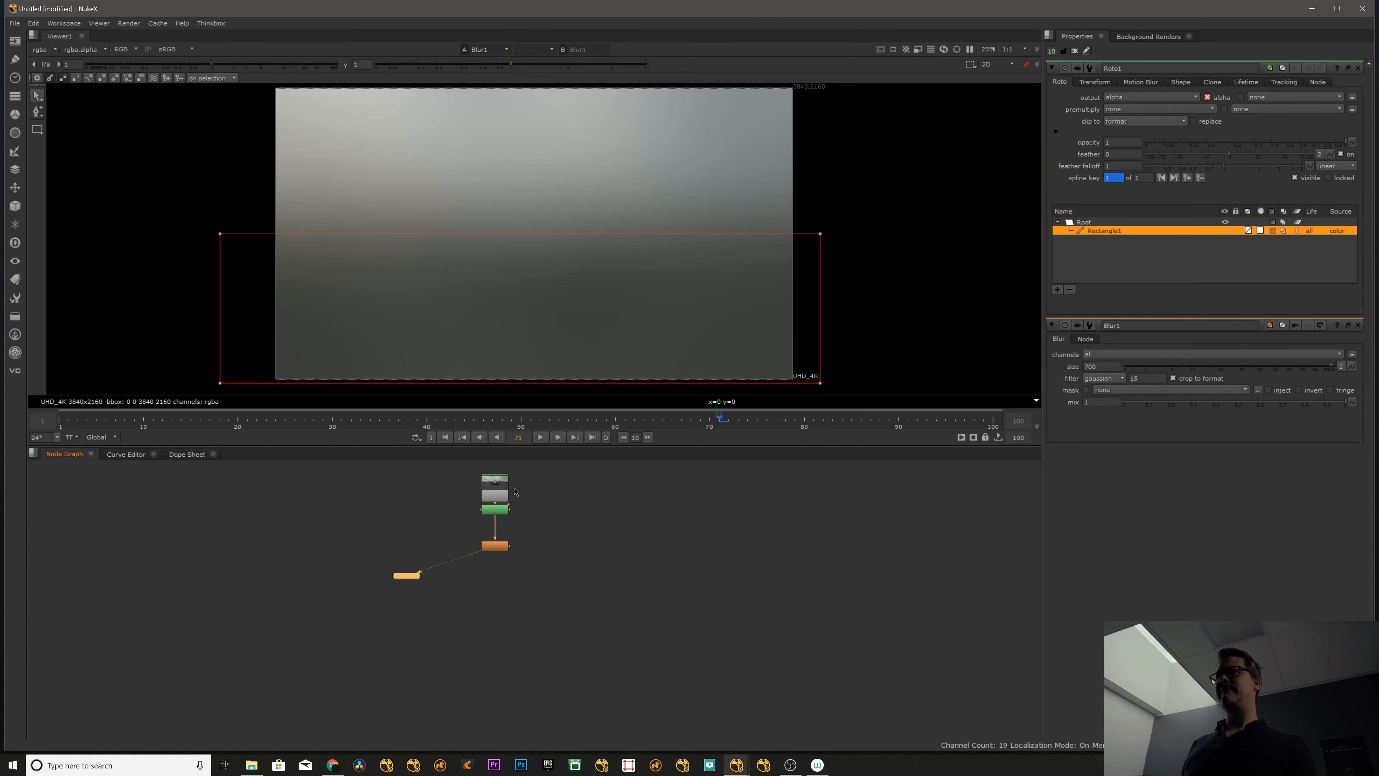
click(500, 510)
click(1204, 125)
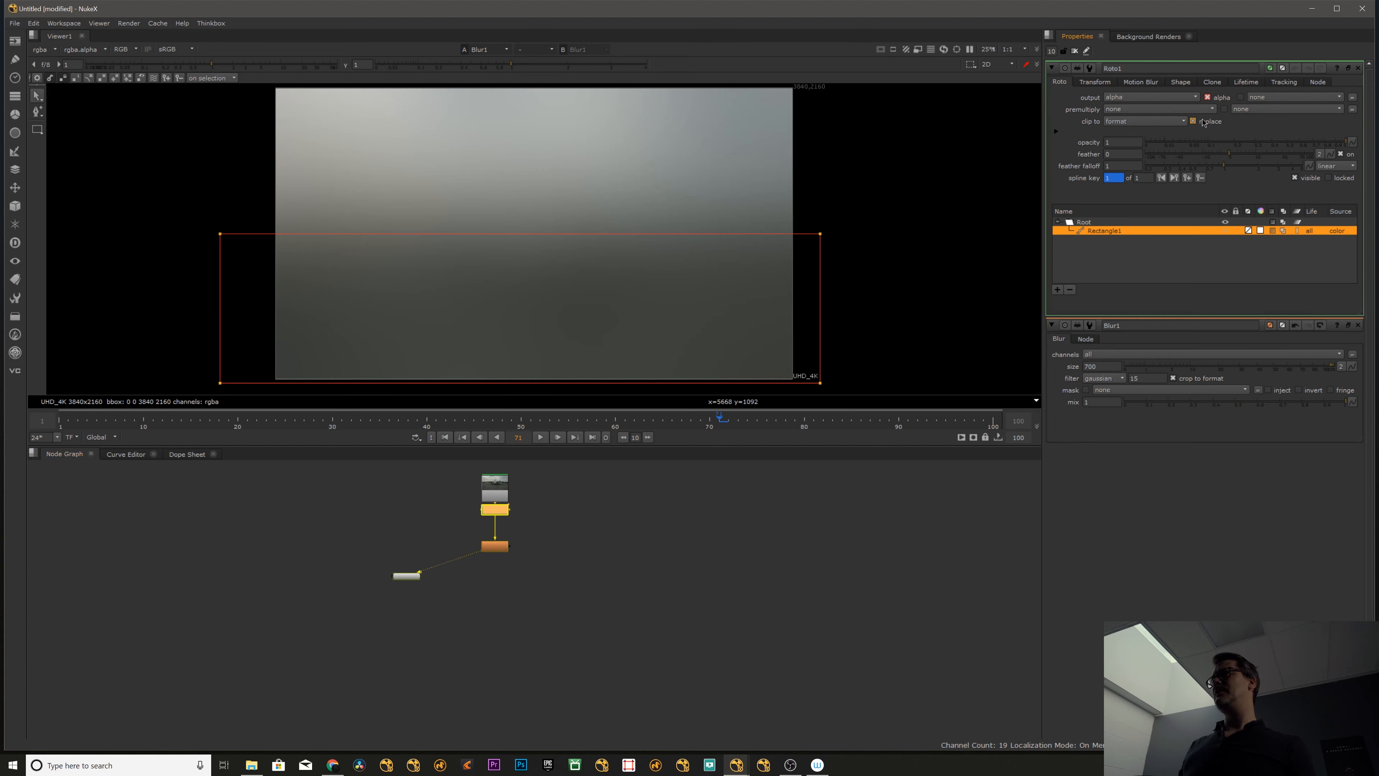
click(677, 508)
- Set the Blur1 mask channel to rgba.alpha and view the masked blur across the whole frame
click(494, 546)
key(1)
click(495, 547)
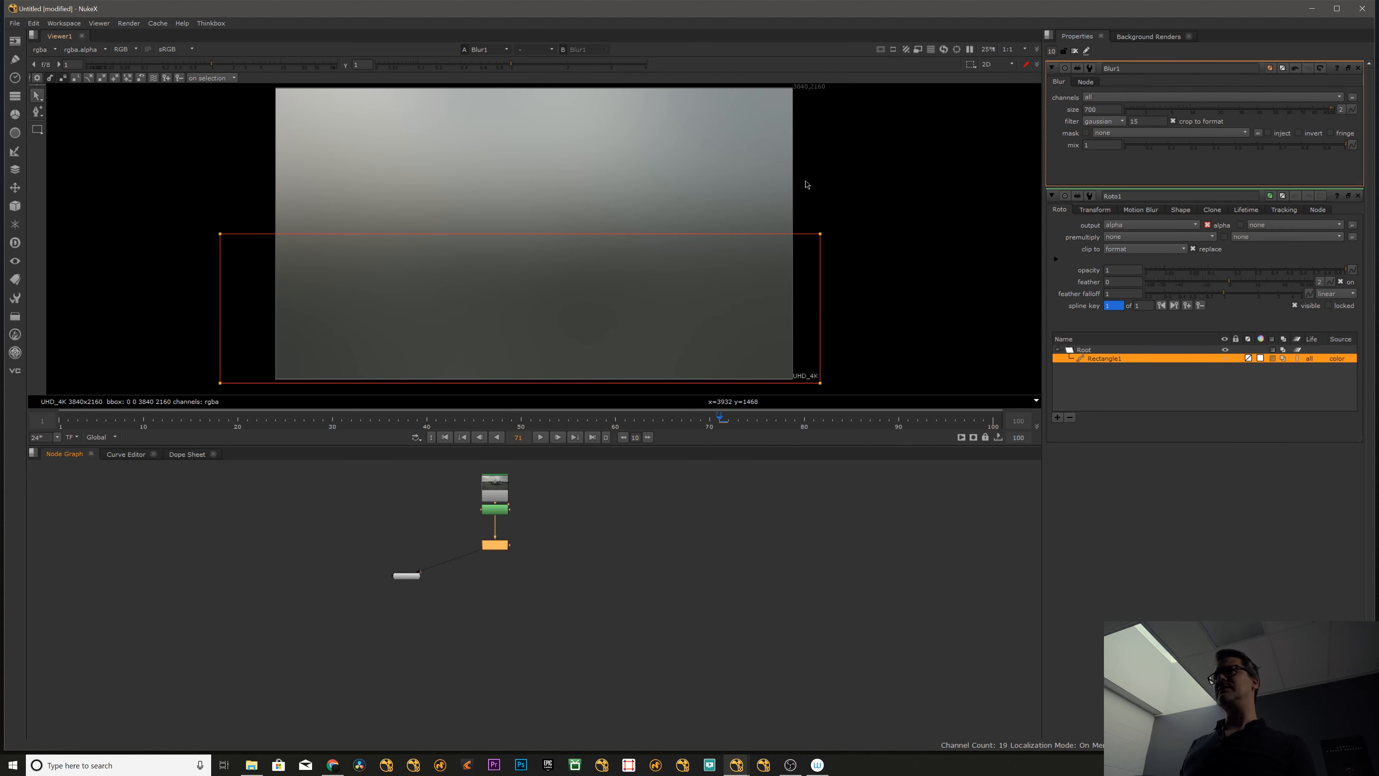
click(729, 185)
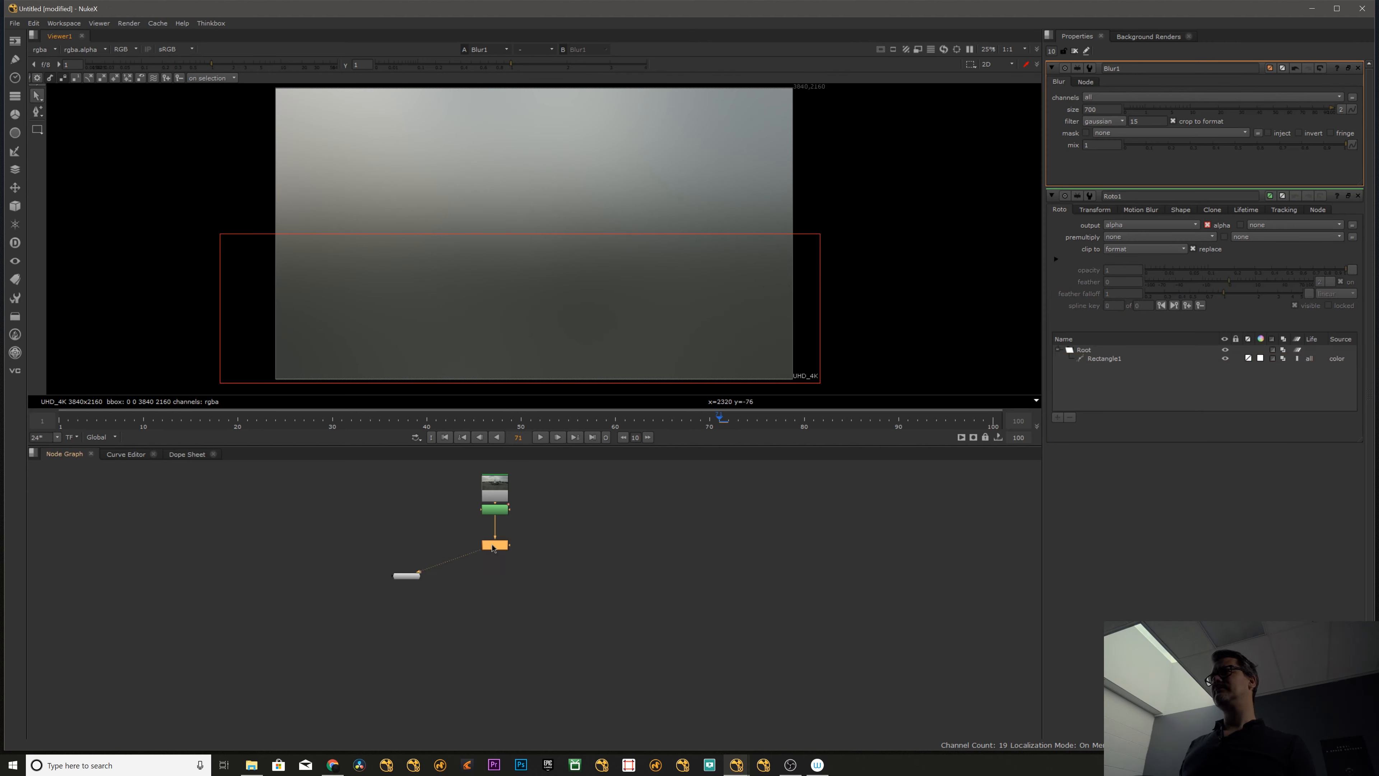
click(1123, 136)
click(1126, 187)
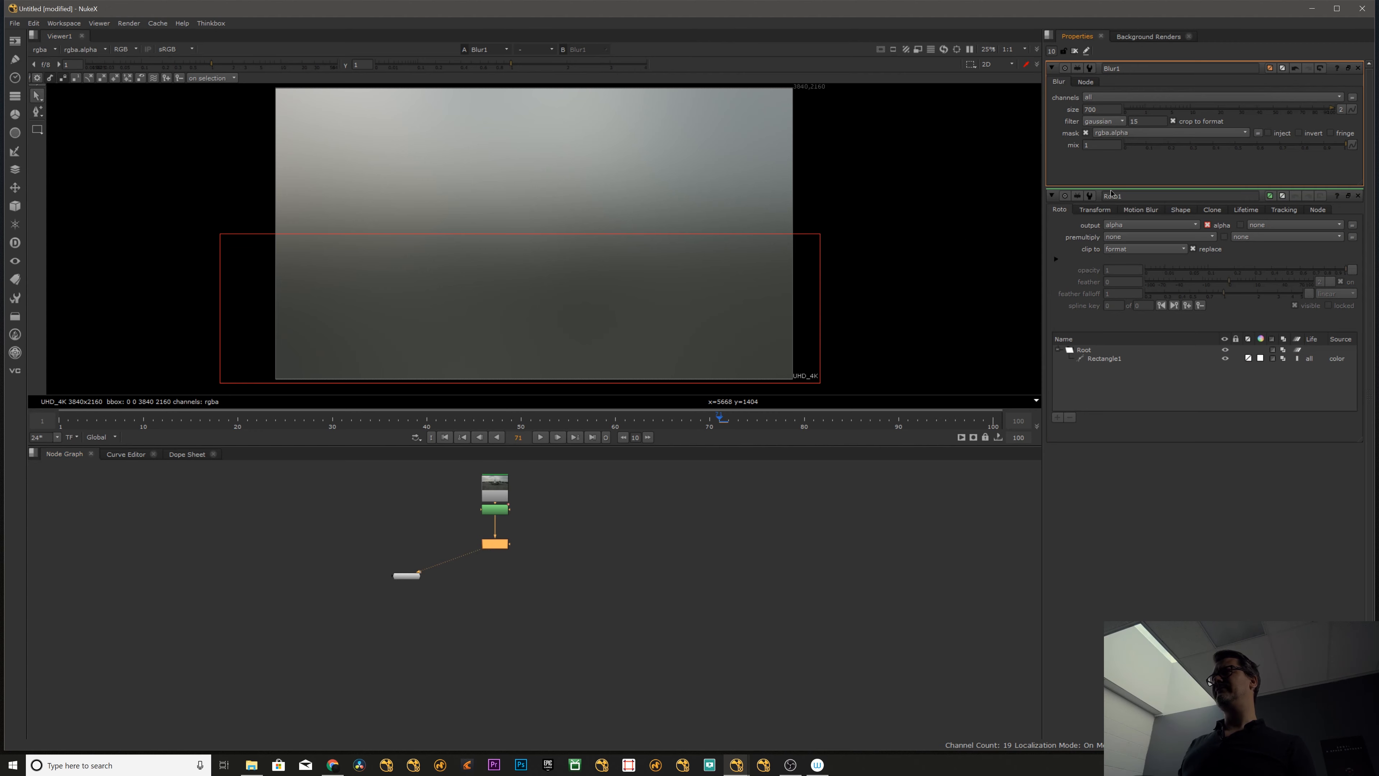
click(577, 539)
middle_drag(511, 262, 443, 268)
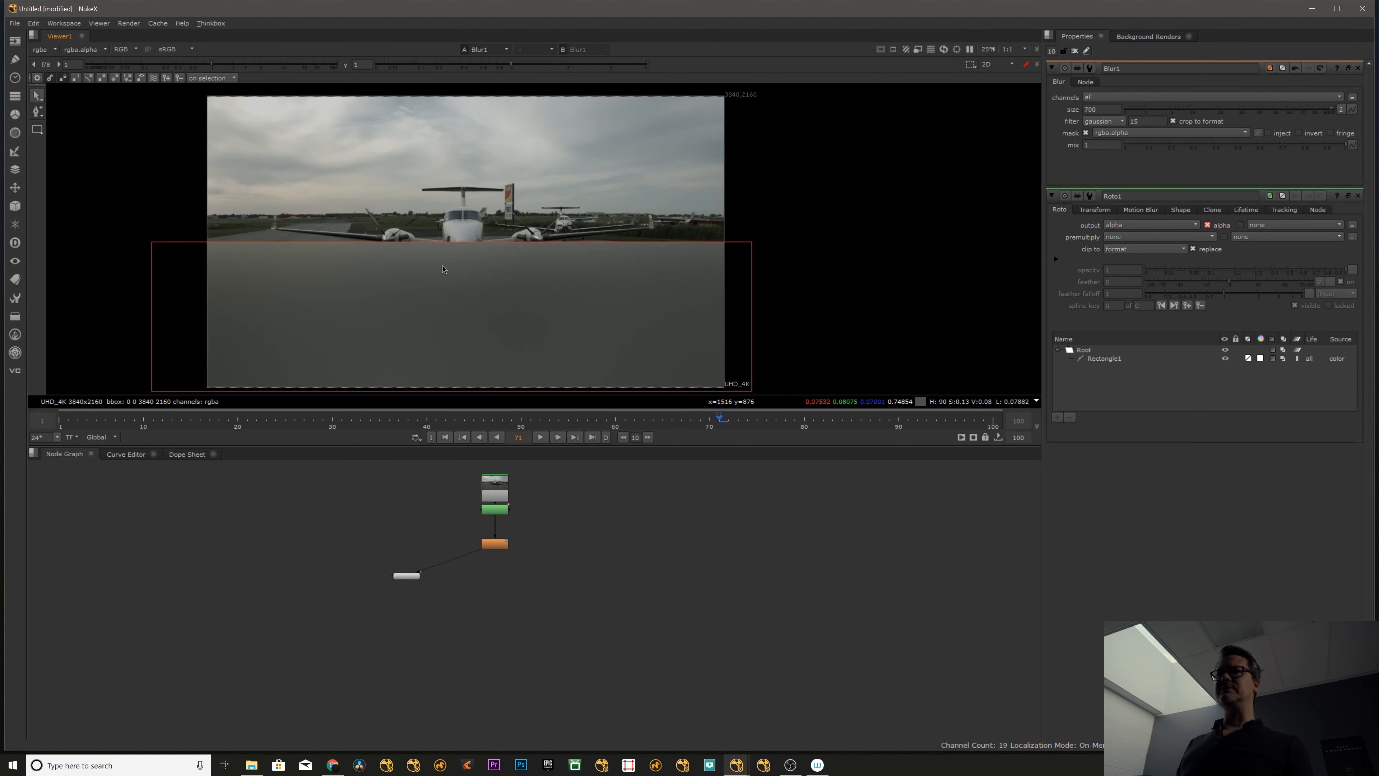
scroll(415, 265, up, 2)
key(f)
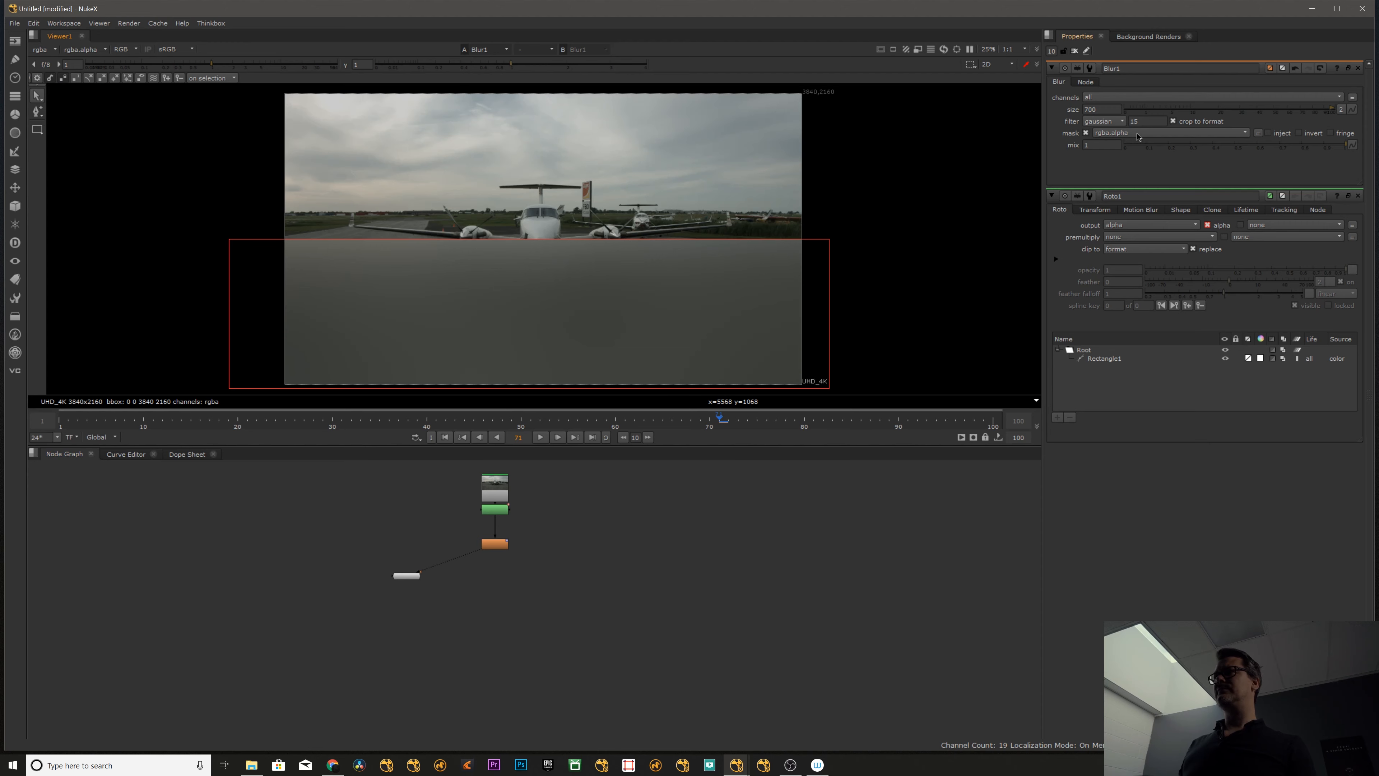
- Compare the Roto1 and Blur1 outputs in the viewer to examine how the rectangle's alpha limits the blur
key(1)
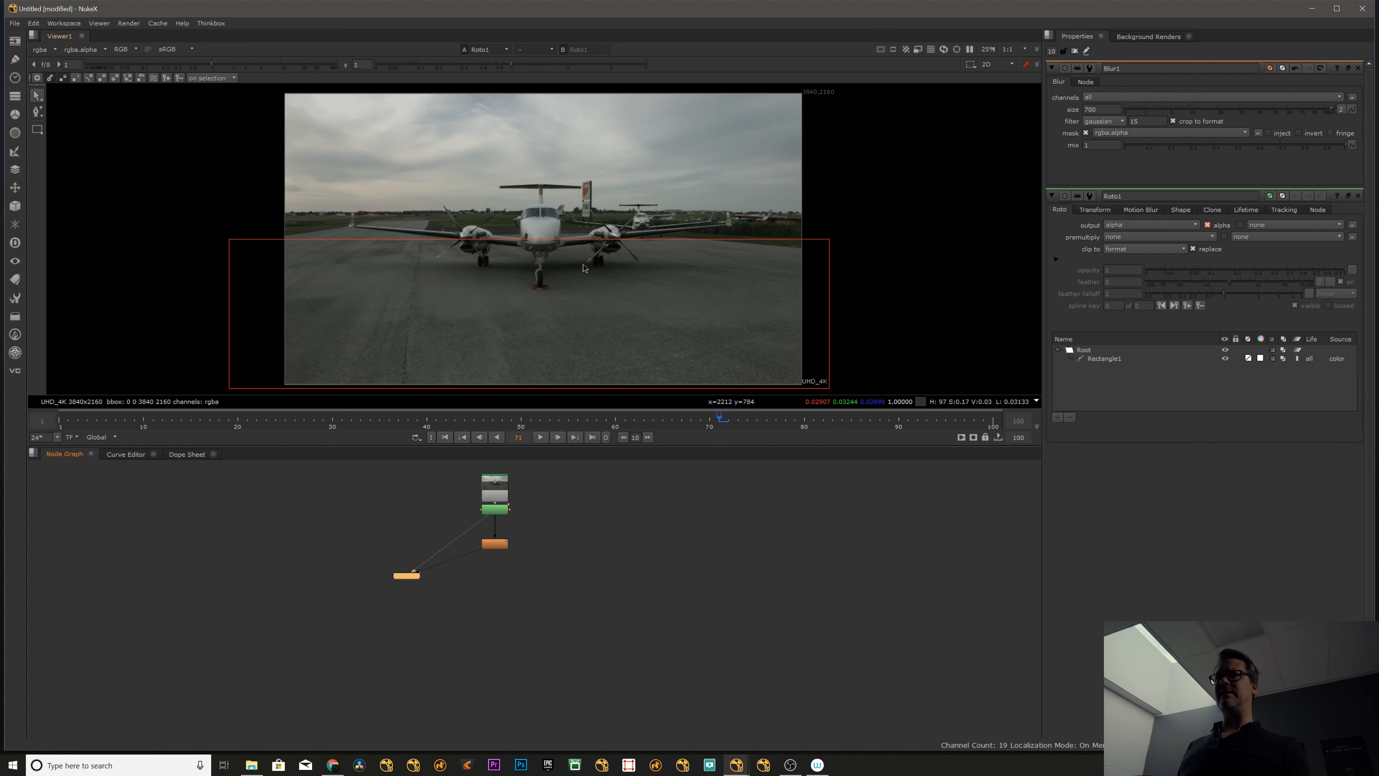
click(503, 544)
key(1)
scroll(498, 526, up, 8)
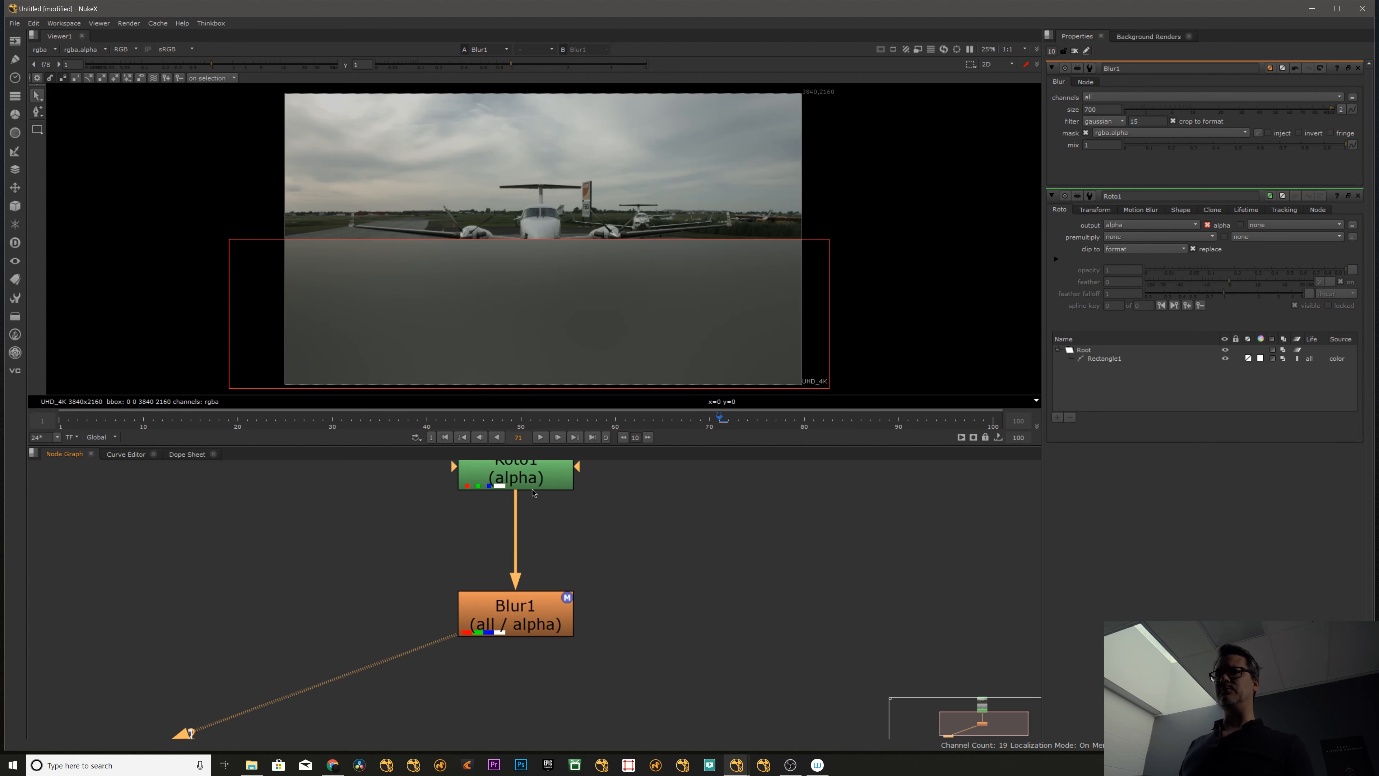
middle_drag(495, 522, 464, 583)
click(502, 525)
key(1)
click(498, 656)
key(1)
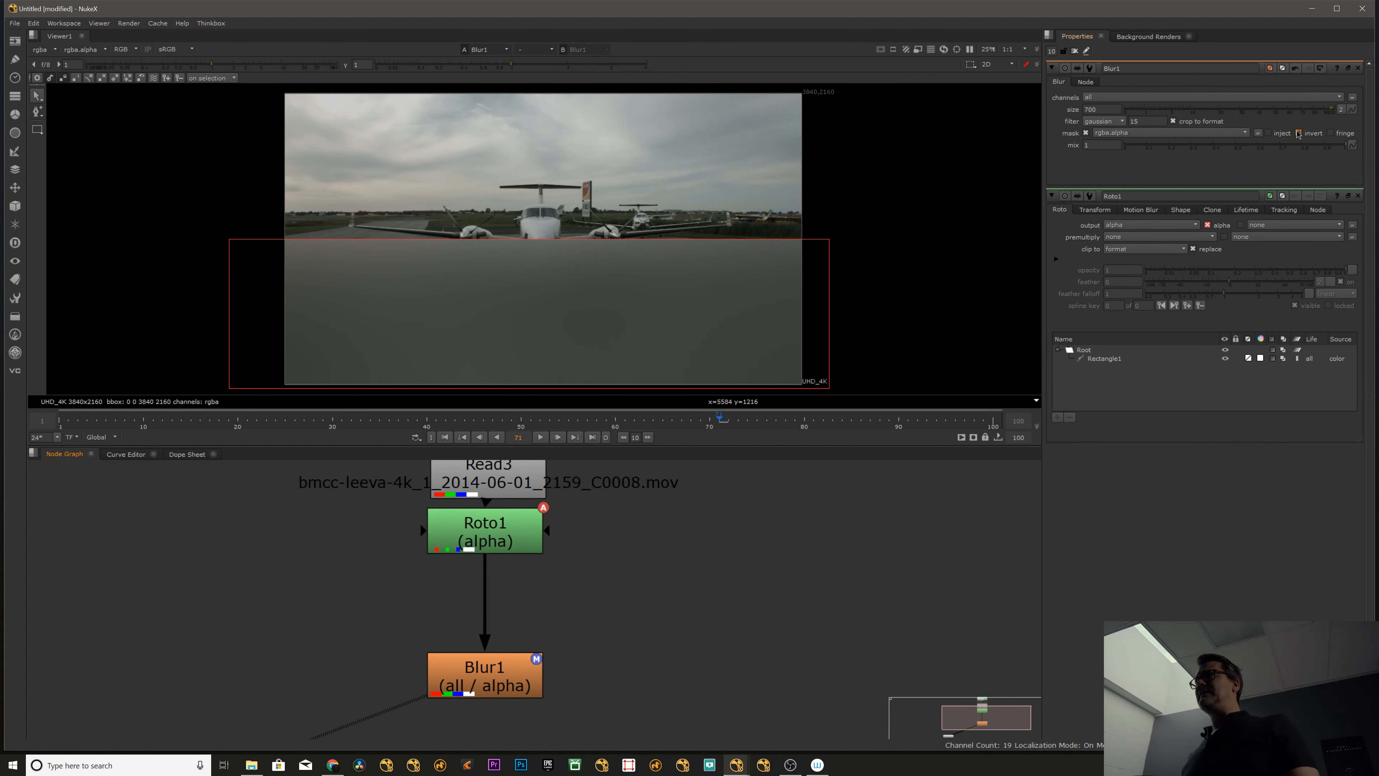
- Set the Blur1 mask channel to none and try out its side mask input connector
scroll(521, 489, down, 5)
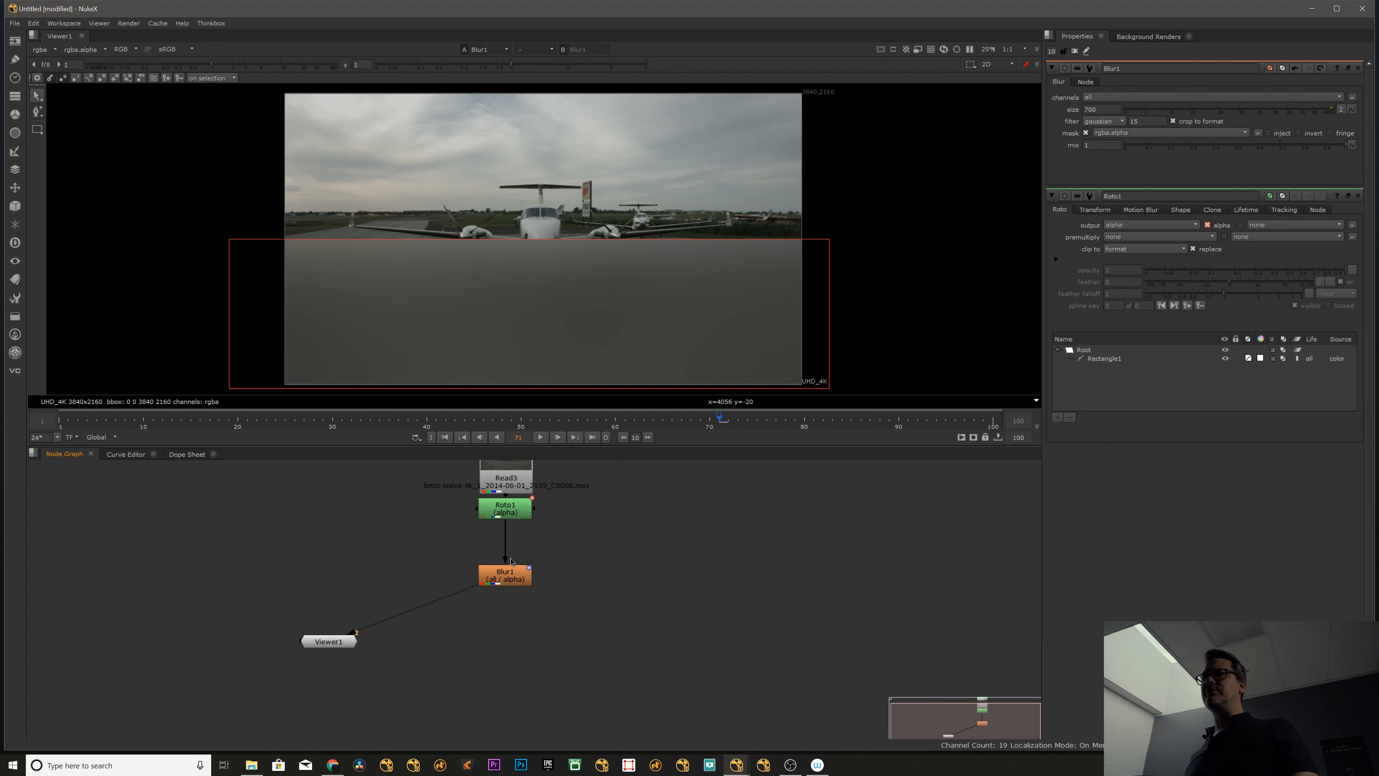
click(1123, 134)
click(1124, 140)
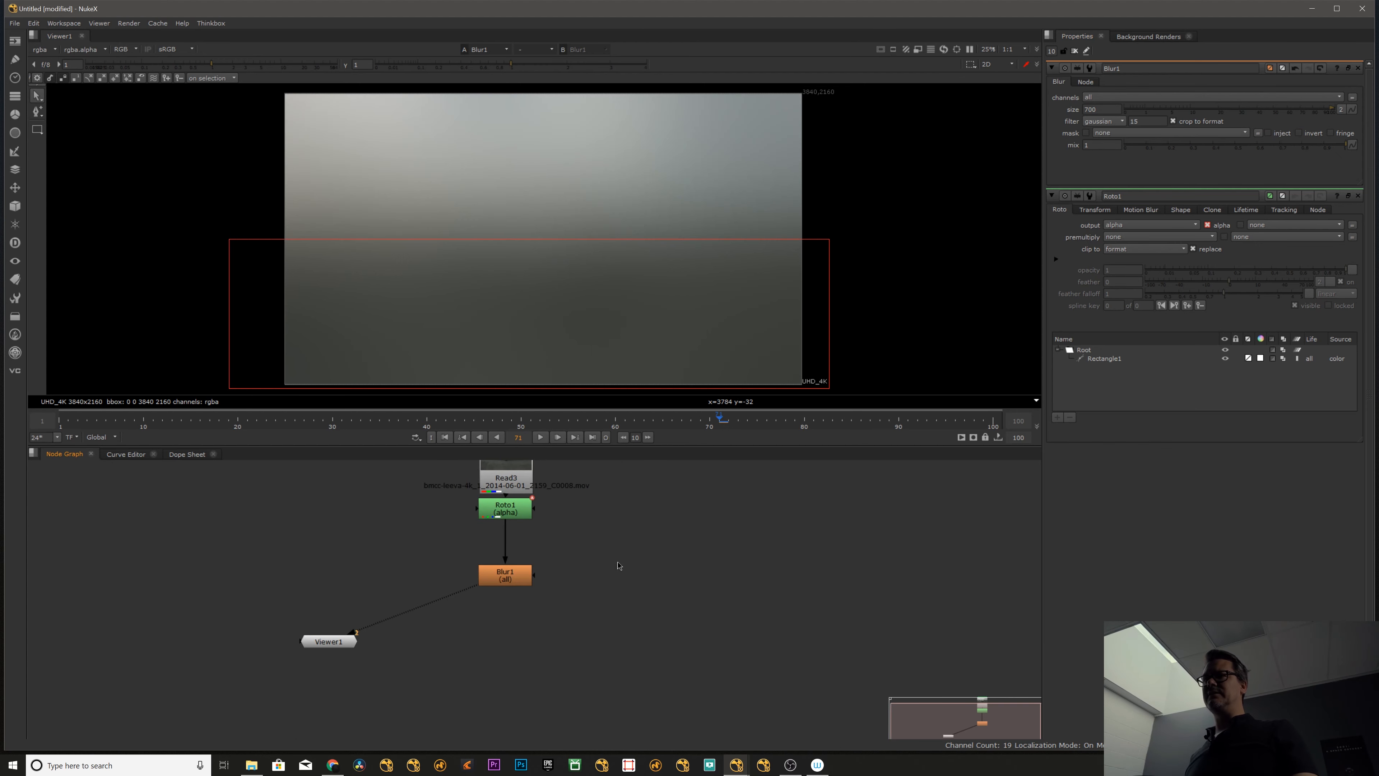
drag(534, 577, 669, 569)
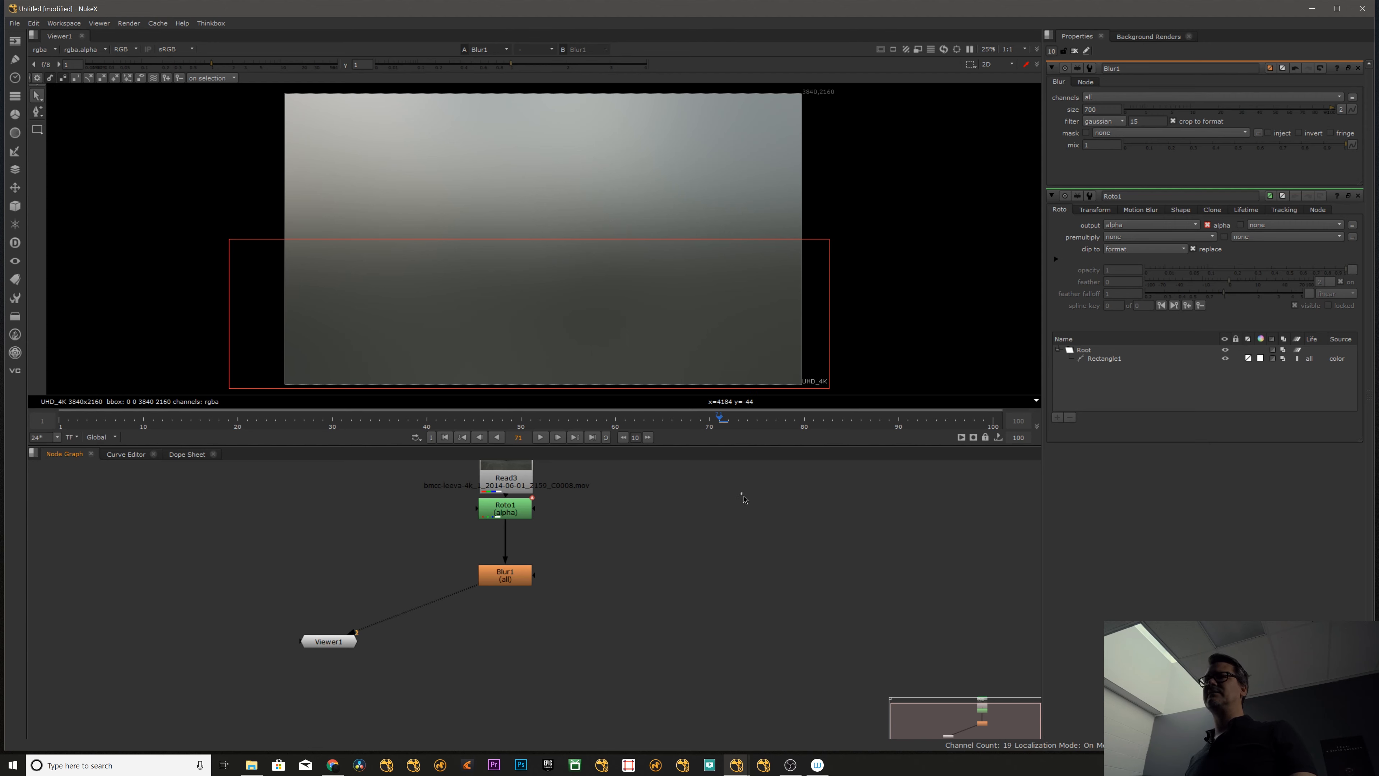
- Paste a copy of Roto1 beside the main node column, fed by Read3, and connect it to Blur1's mask input
drag(513, 513, 511, 470)
key(ctrl+c)
click(581, 543)
key(ctrl+v)
drag(577, 544, 603, 536)
drag(535, 575, 612, 535)
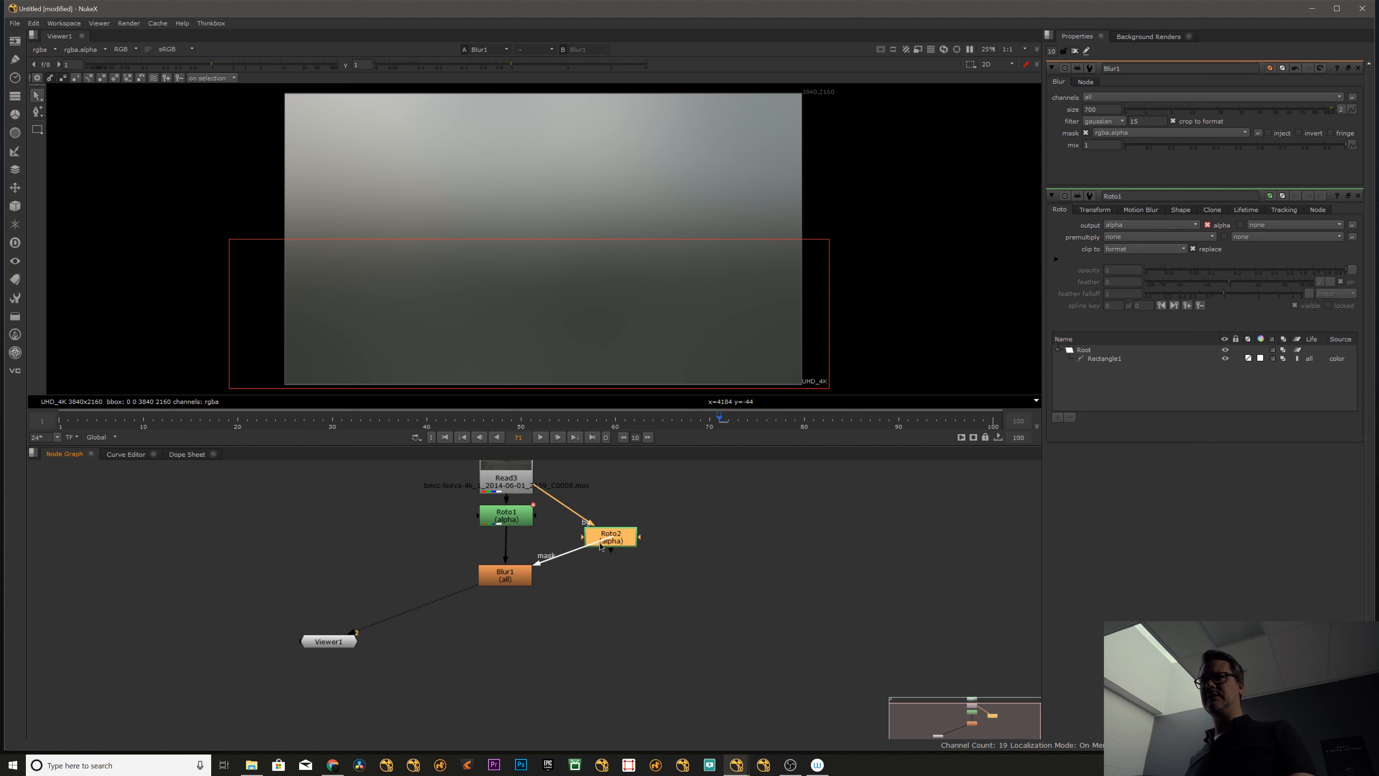
click(494, 580)
drag(494, 582, 497, 580)
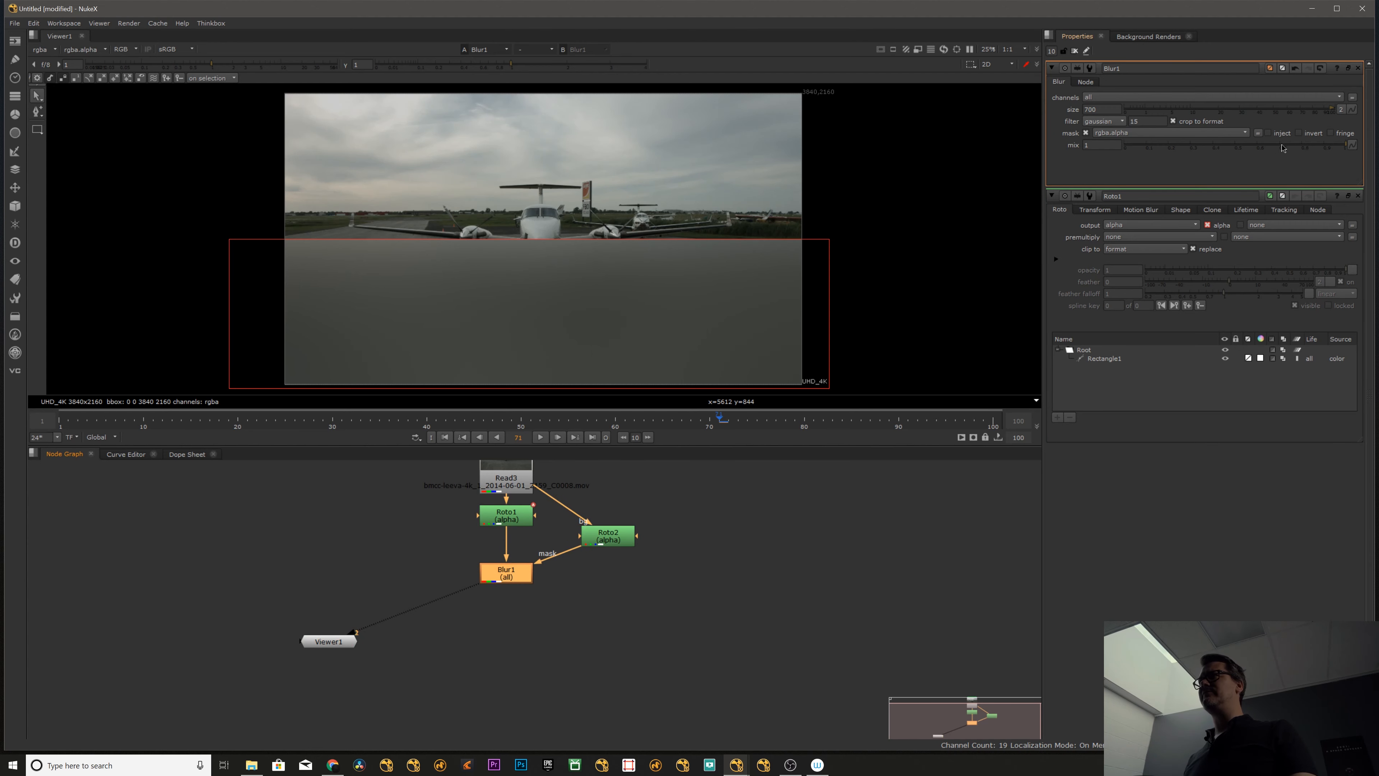
- Turn on the fringe option for the Blur1 mask and examine the rectangle's edge across the aircraft
click(1330, 133)
scroll(561, 207, up, 6)
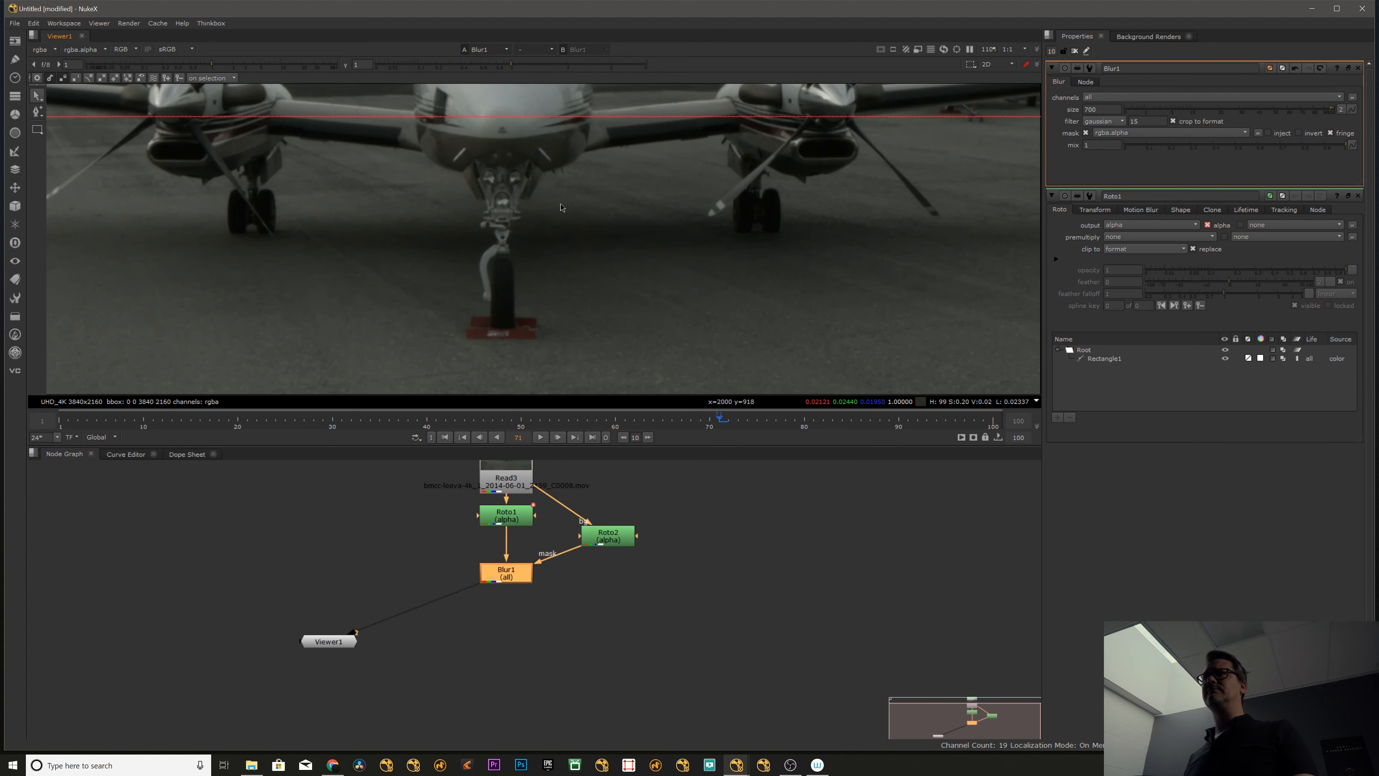
scroll(561, 206, up, 3)
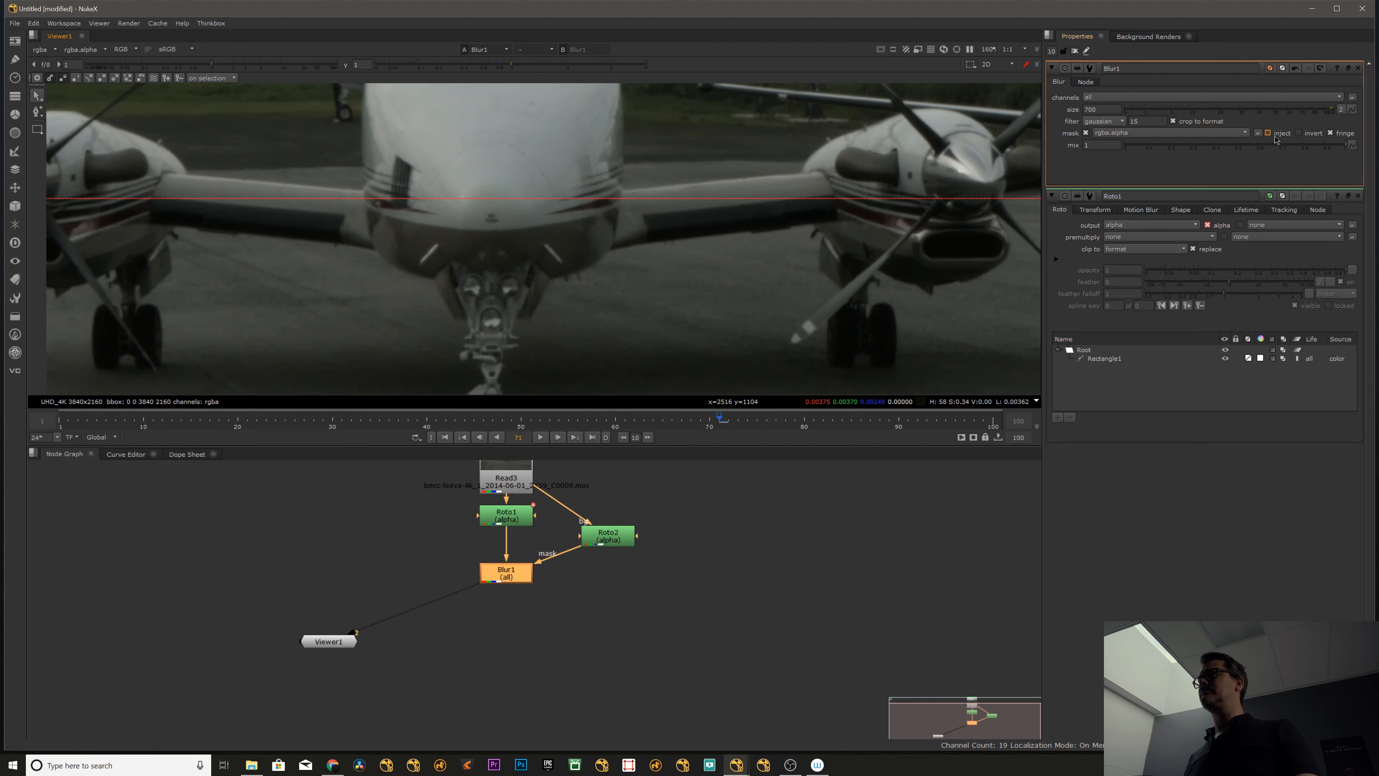
- Switch the Blur1 mask channel to none and back to rgba.alpha to compare the fringe effect
click(1203, 135)
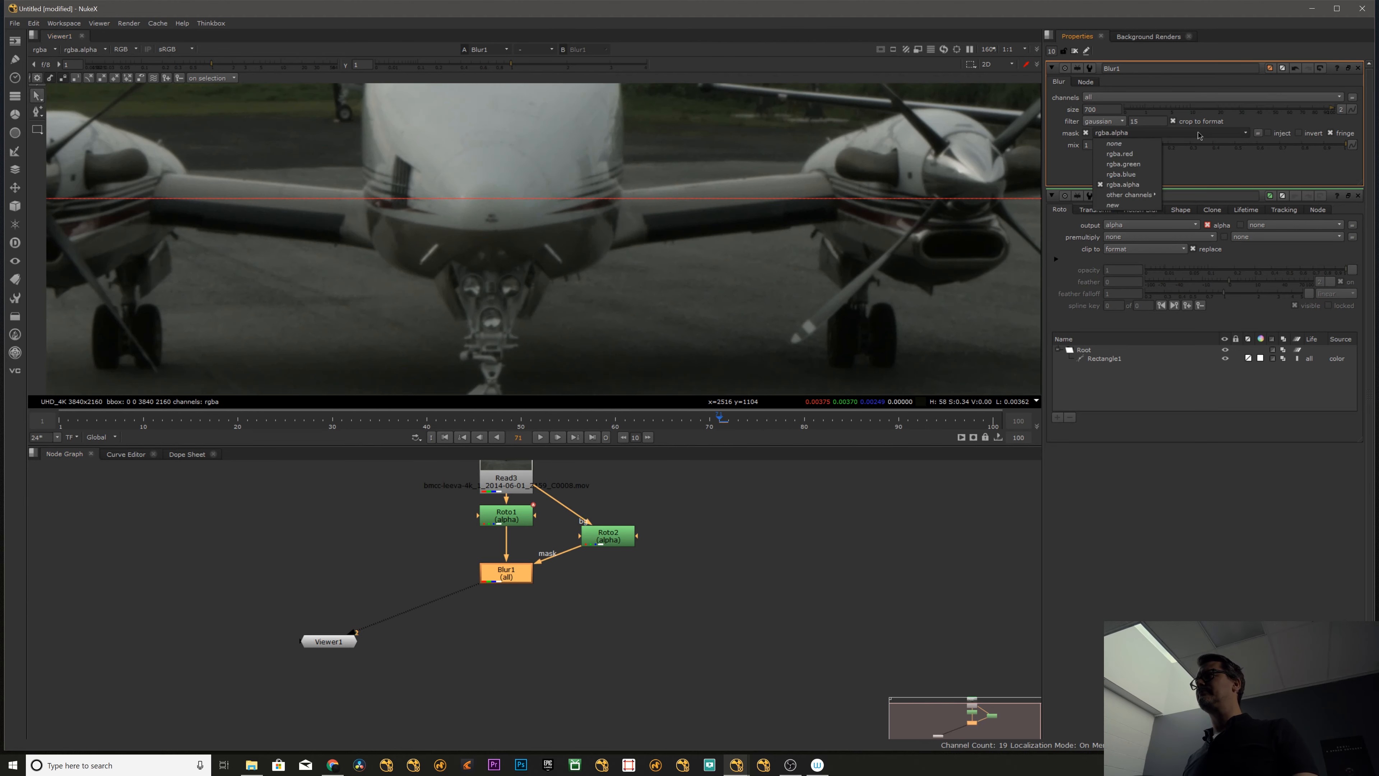
click(1136, 146)
scroll(787, 246, down, 7)
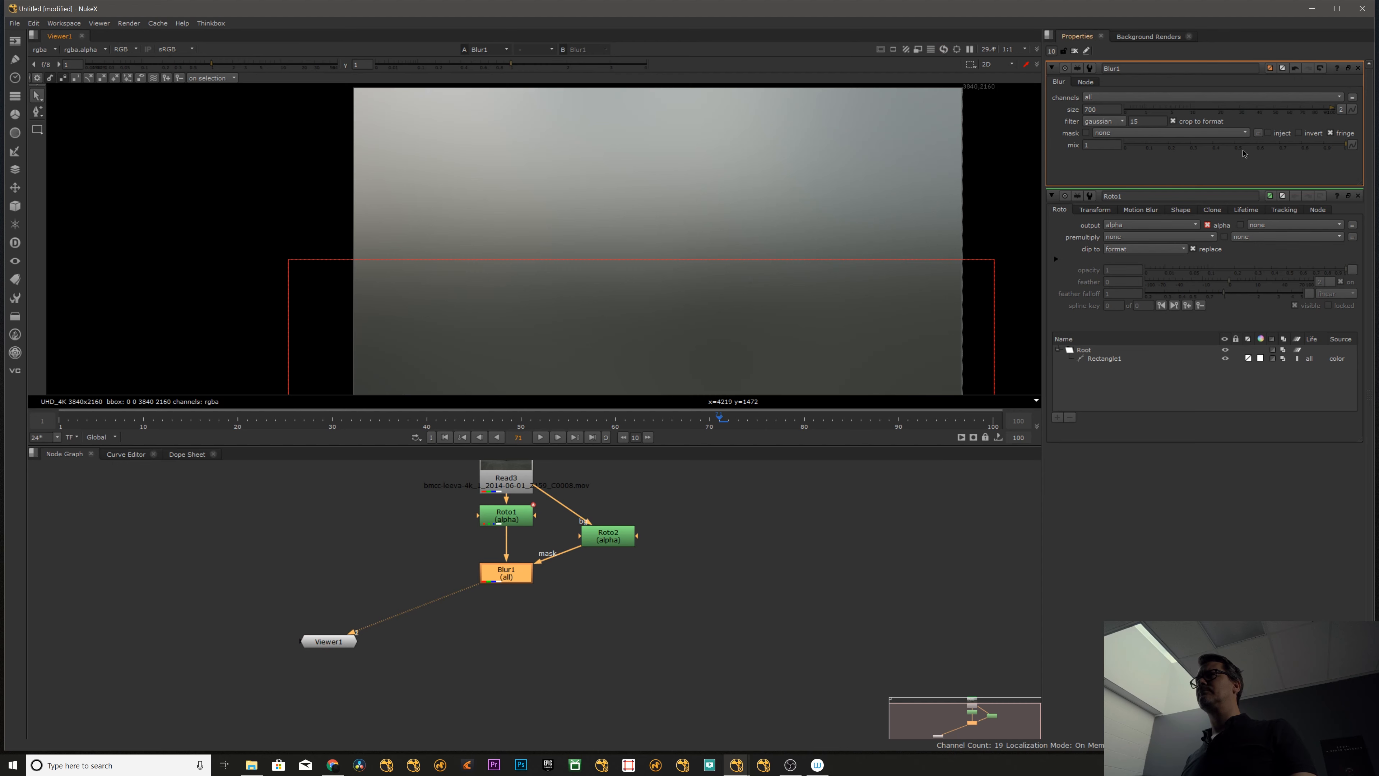
click(1136, 133)
click(1123, 184)
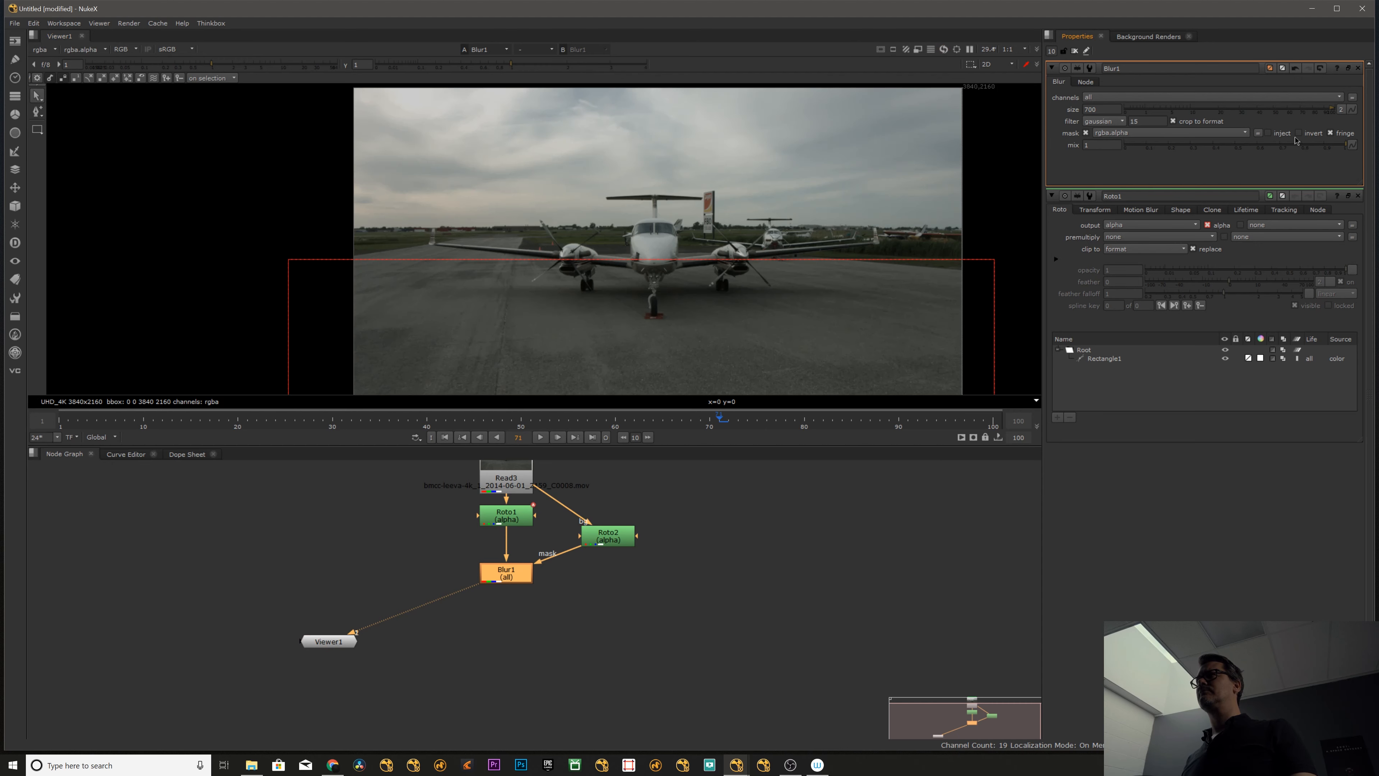
- Try the Blur1 mask's invert and fringe options on and off, leaving both disabled
click(1307, 137)
click(1300, 134)
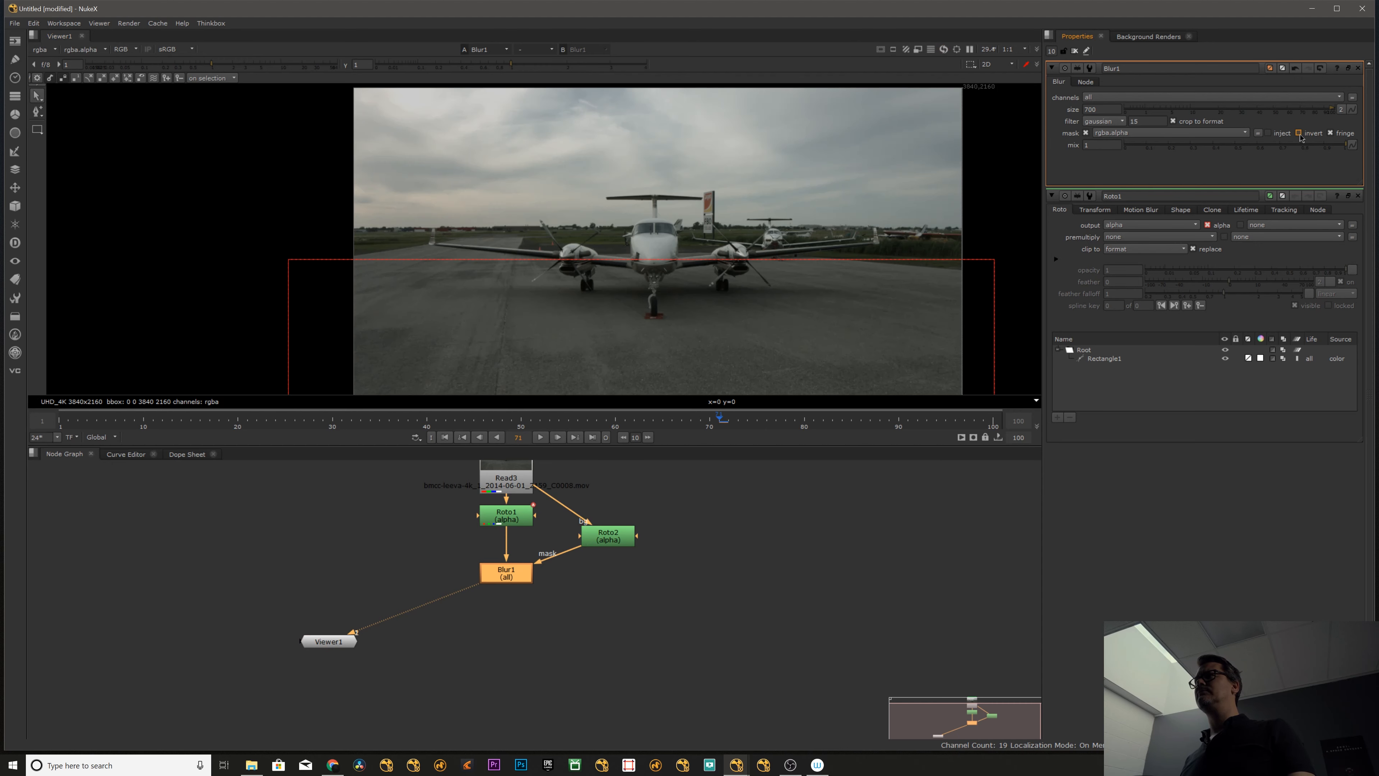
click(1300, 134)
click(1300, 134)
click(1330, 133)
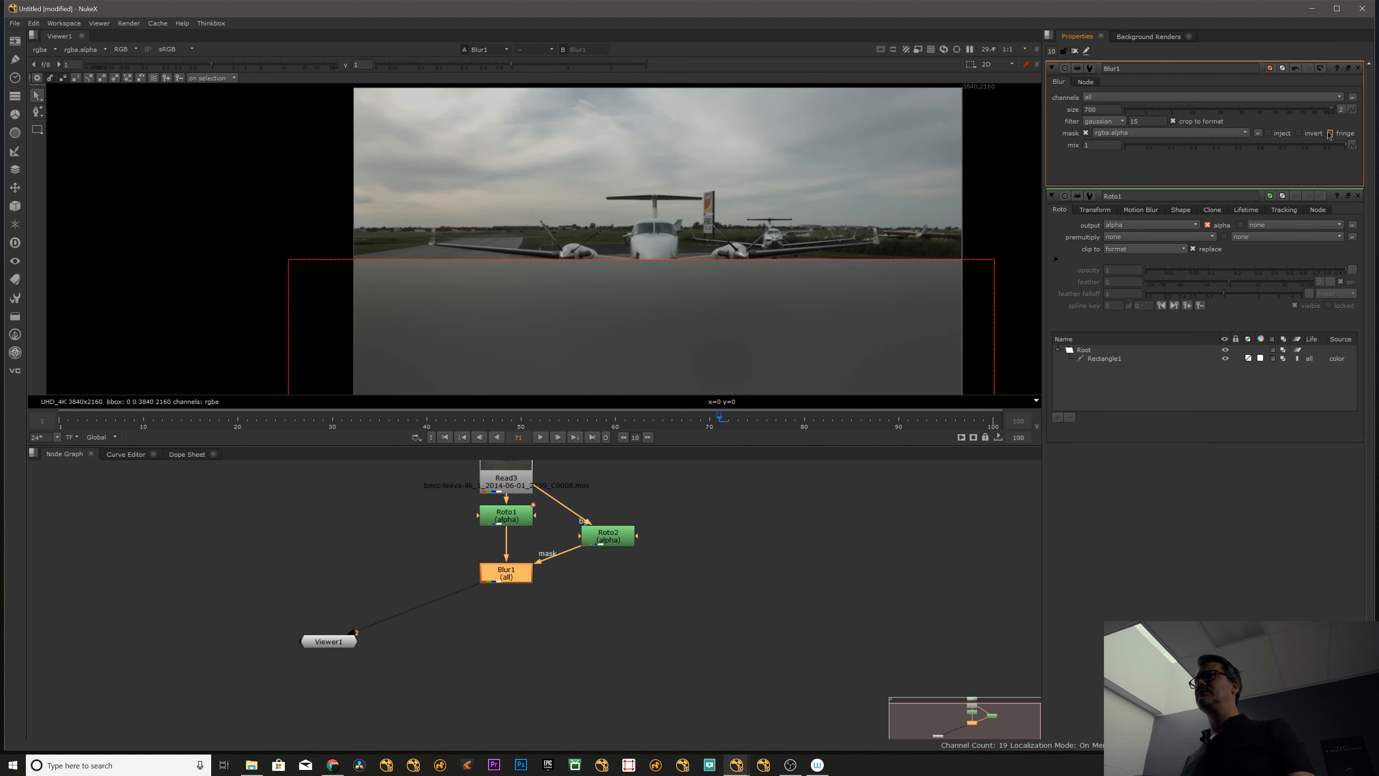
click(1312, 136)
click(1312, 136)
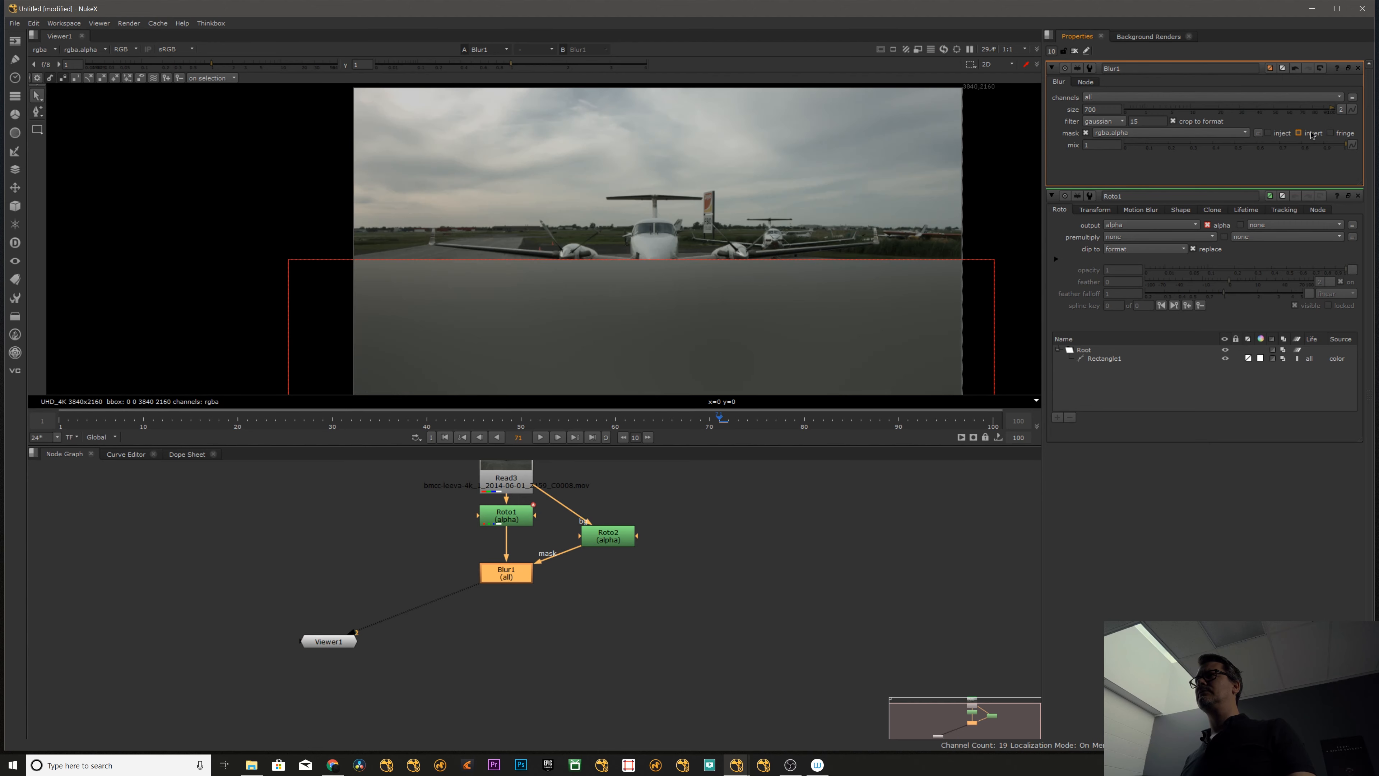
click(1330, 134)
- Pull the feather of the rectangle's upper-left corner upward above its edge
scroll(599, 237, up, 1)
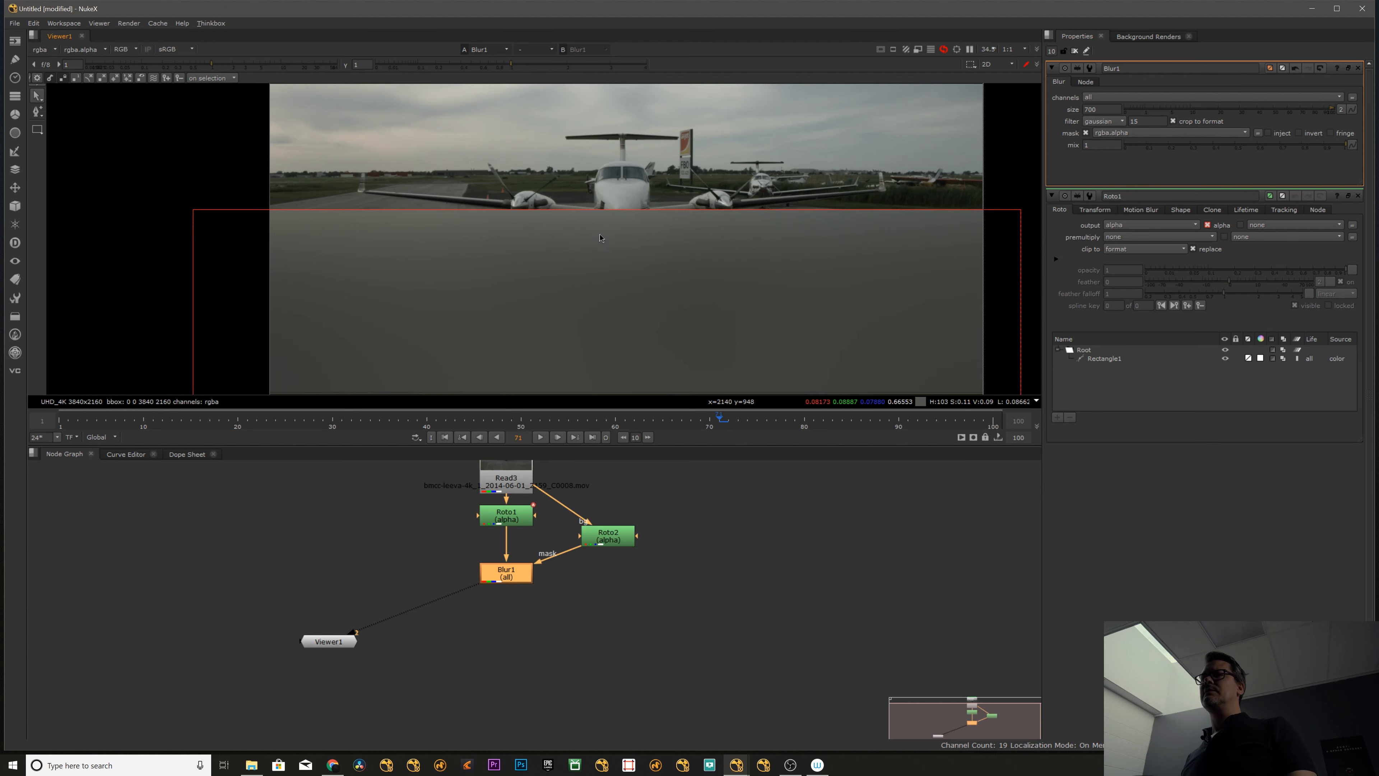
click(193, 210)
drag(184, 200, 180, 131)
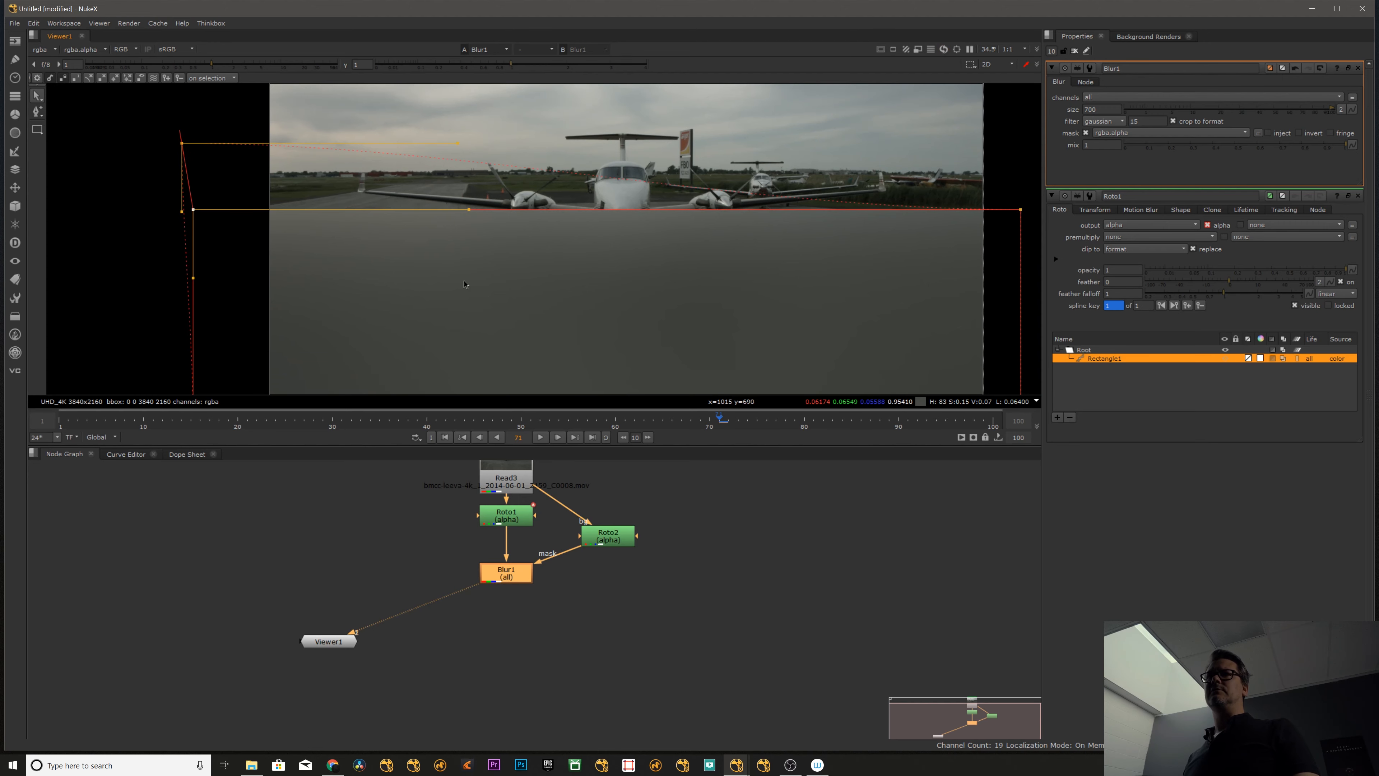
- Pull the feather of the rectangle's upper-right corner upward above its edge
scroll(516, 240, down, 6)
middle_drag(638, 239, 583, 239)
scroll(584, 239, up, 3)
click(672, 222)
drag(680, 212, 680, 182)
- Disconnect Roto2 from the mask input of Blur1 and bring up Blur1's properties
click(612, 536)
click(509, 521)
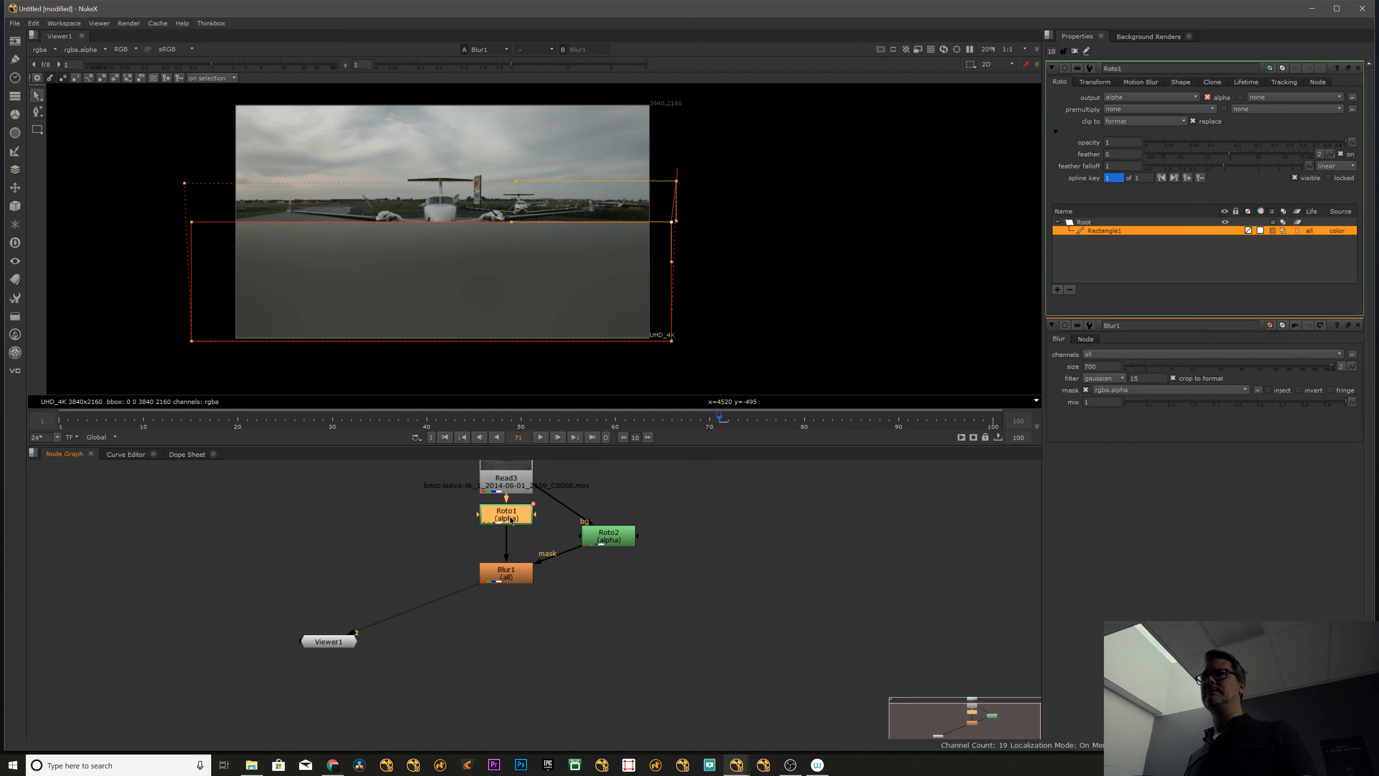
click(566, 557)
click(521, 577)
click(573, 594)
drag(568, 551, 572, 582)
click(519, 579)
double_click(519, 578)
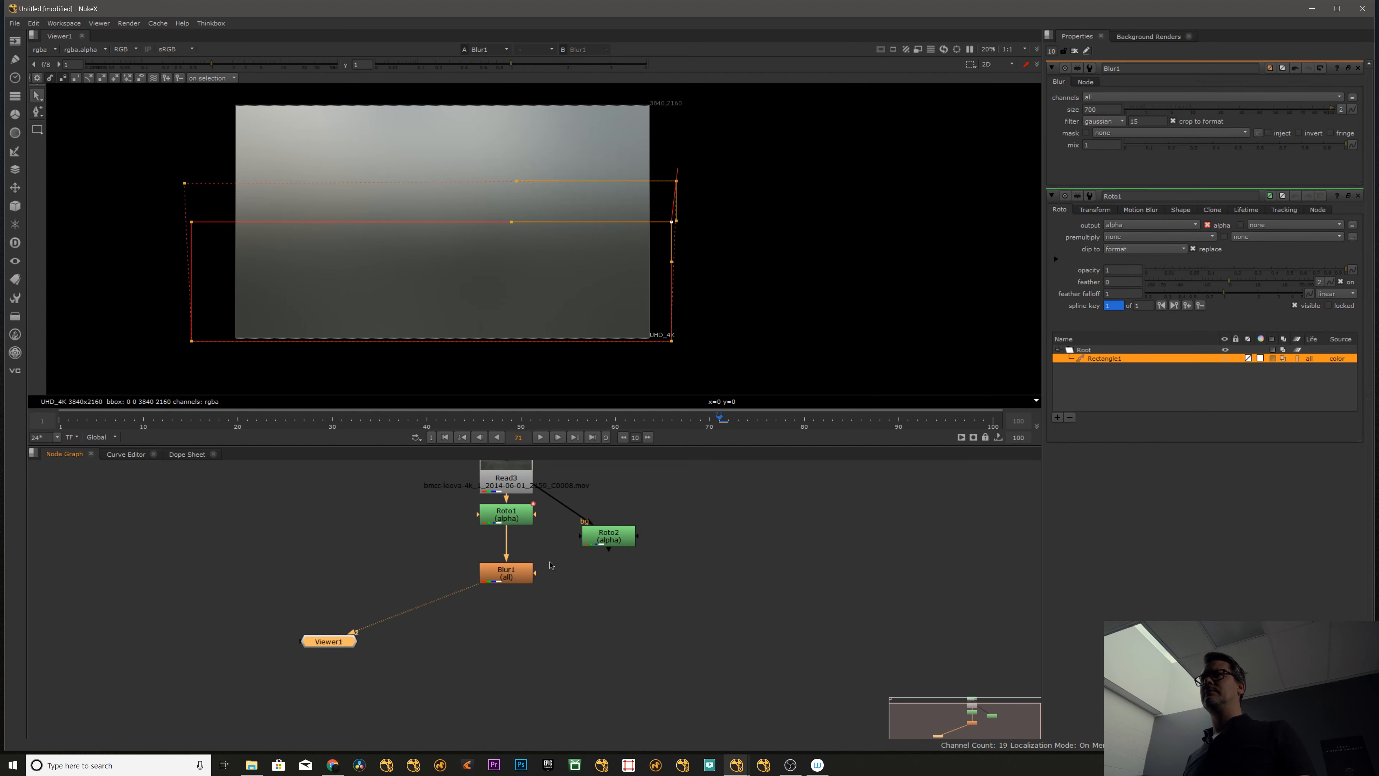
- Set the Blur1 mask channel to rgba.alpha and turn on its fringe option
click(1130, 135)
click(1126, 186)
scroll(550, 245, up, 4)
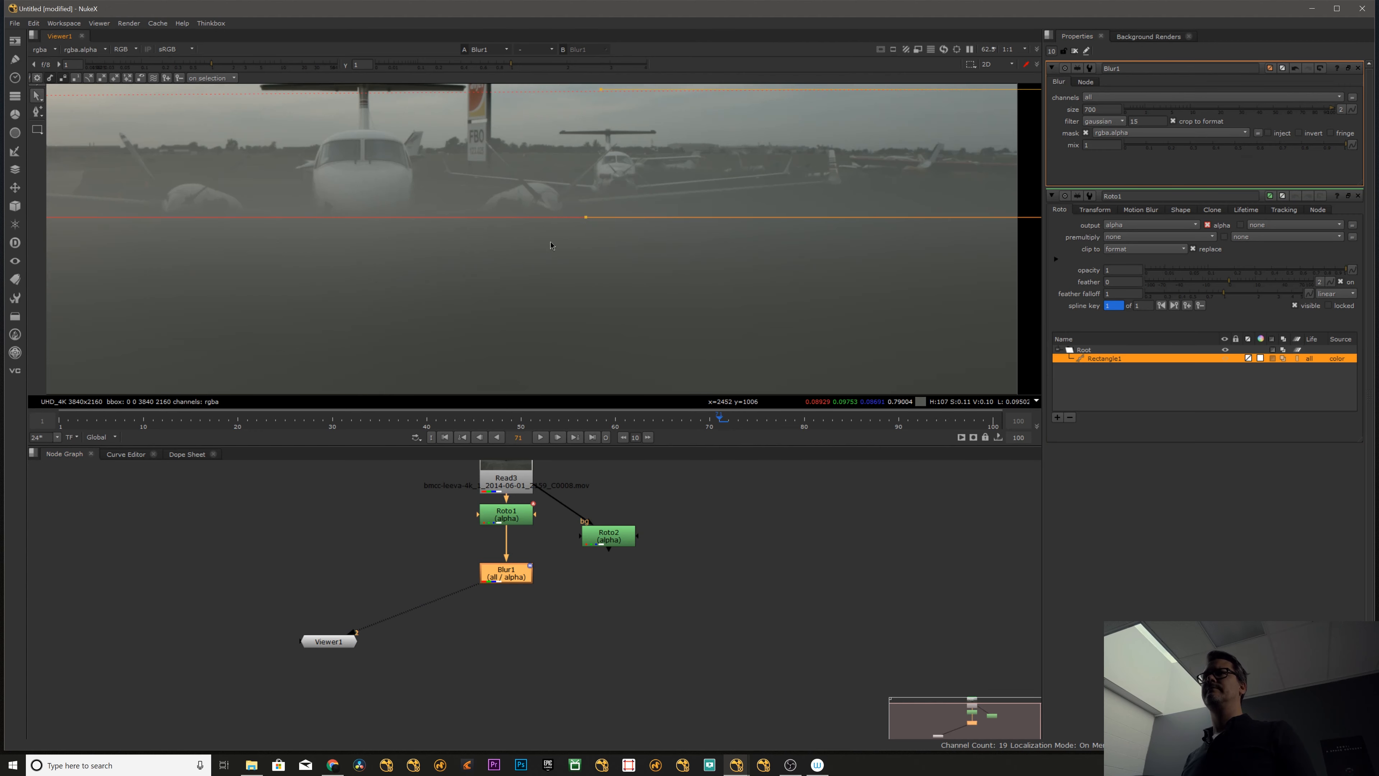
click(1330, 134)
scroll(622, 219, down, 5)
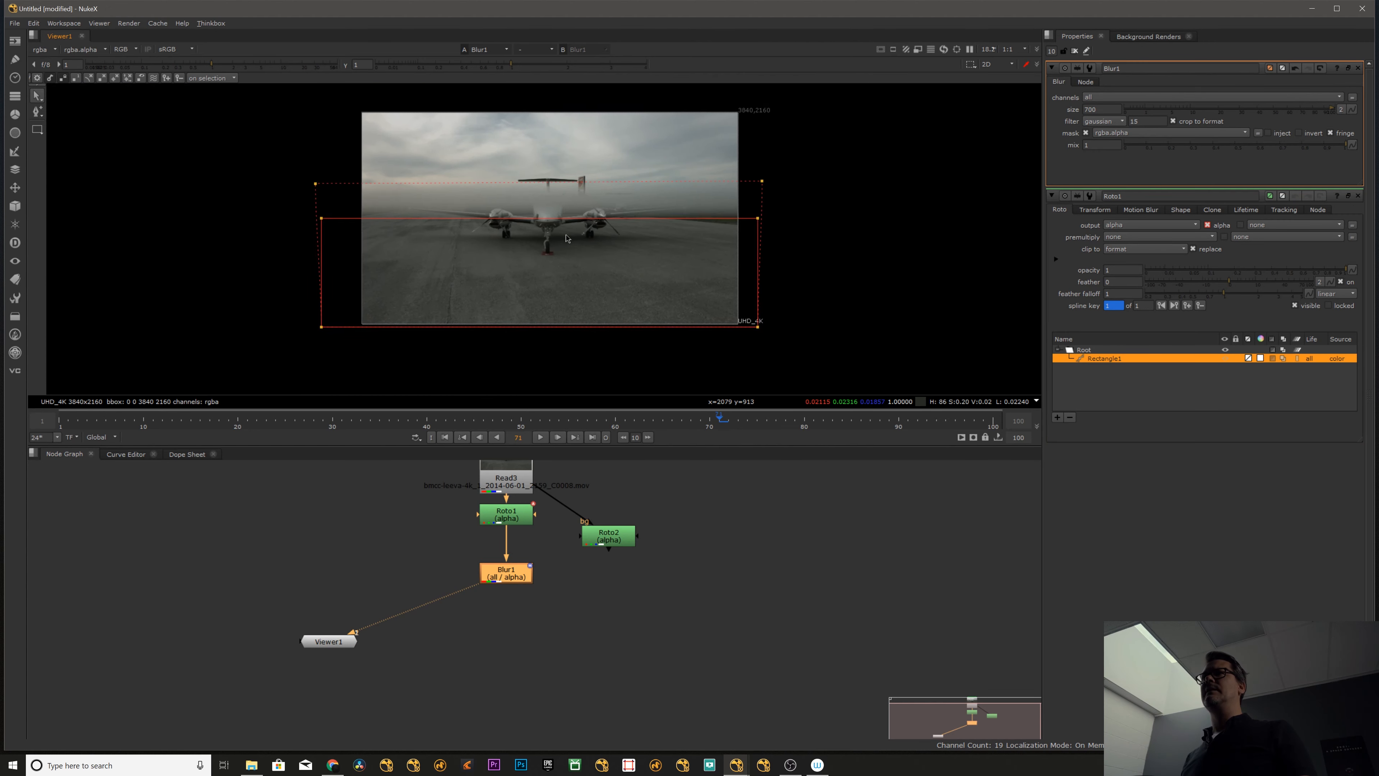
middle_drag(565, 235, 574, 249)
scroll(517, 212, up, 4)
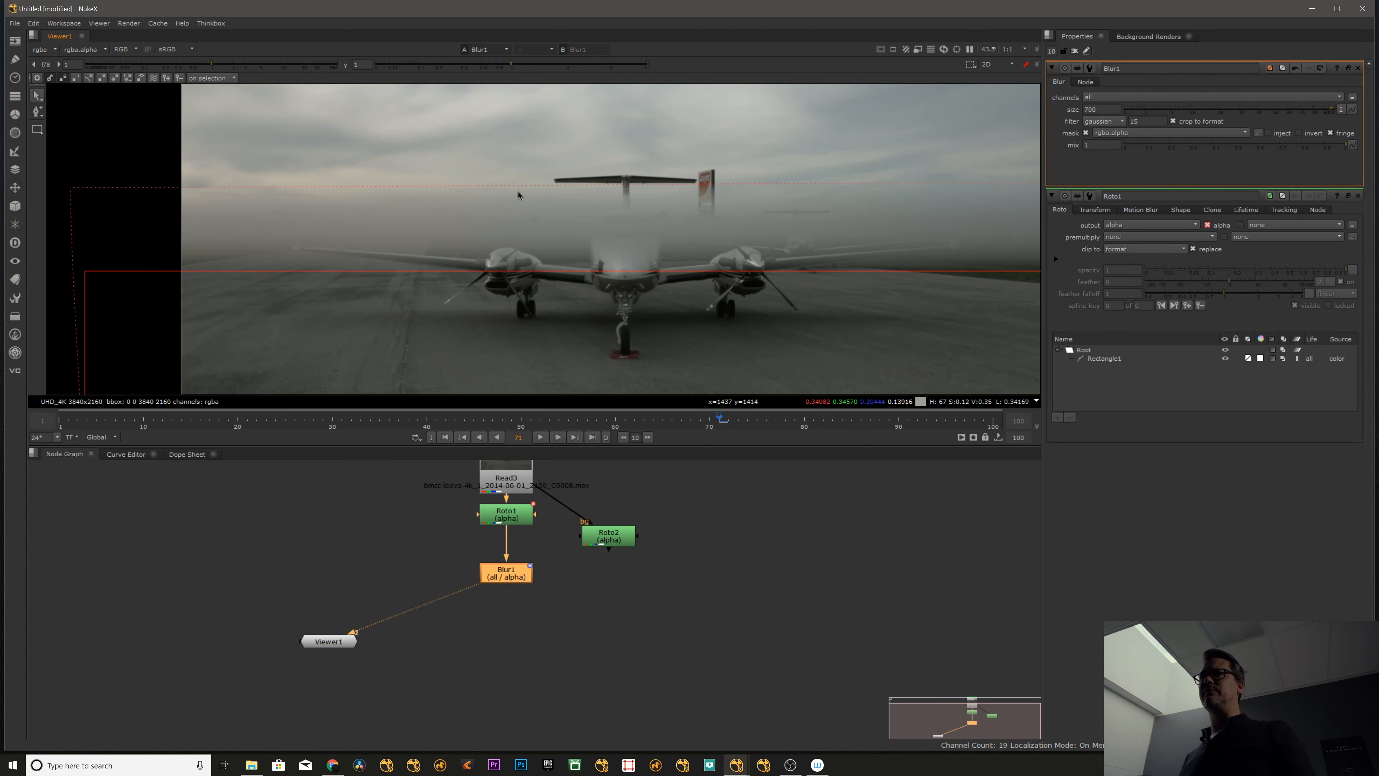
- Move the rectangle's upper points, together with their feather, down across the aircraft
scroll(403, 163, down, 5)
drag(388, 163, 786, 212)
scroll(692, 186, up, 3)
drag(425, 233, 424, 257)
- Pull the feather of both upper corners down close to the rectangle's top edge
click(158, 221)
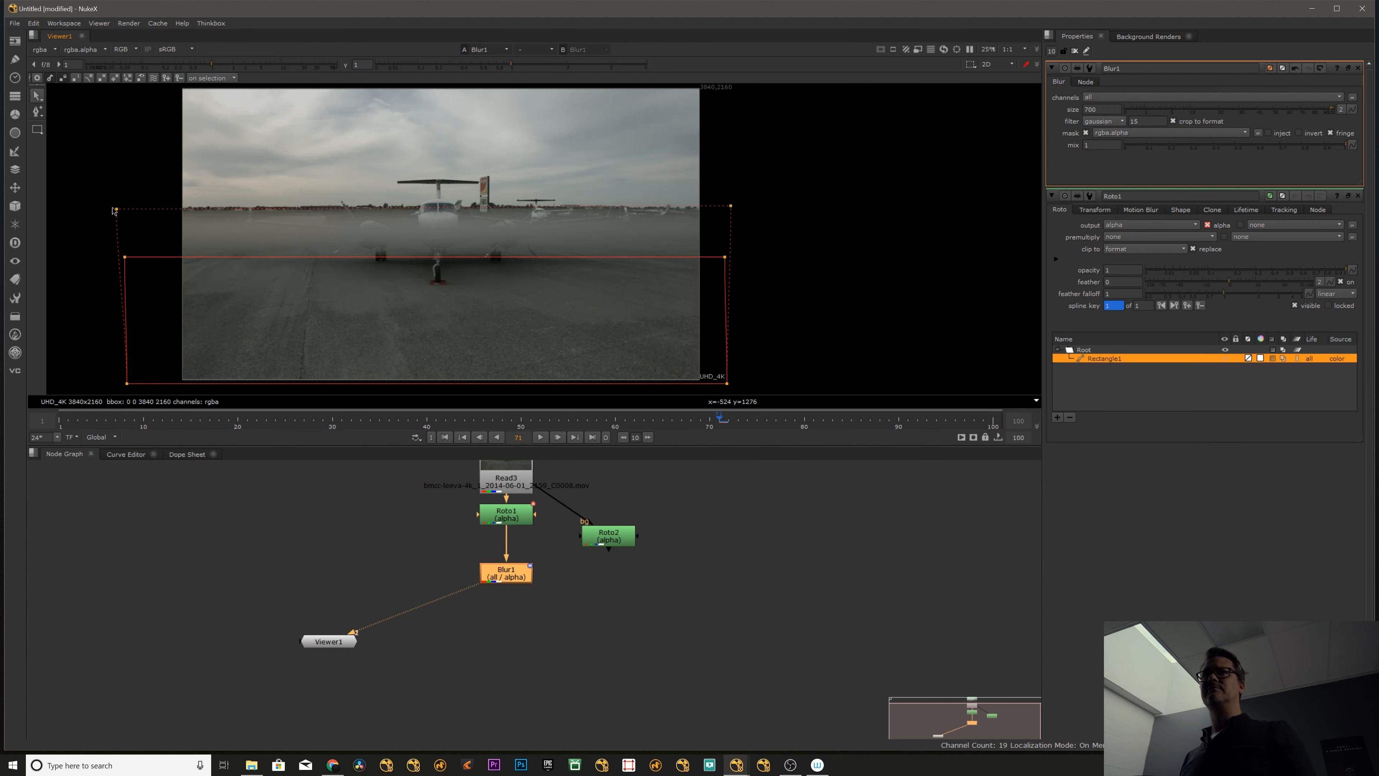
drag(114, 209, 124, 249)
drag(733, 207, 739, 248)
- Select the rectangle's upper edge and feather points and raise them to the aircraft's cockpit at the horizon
drag(106, 203, 787, 353)
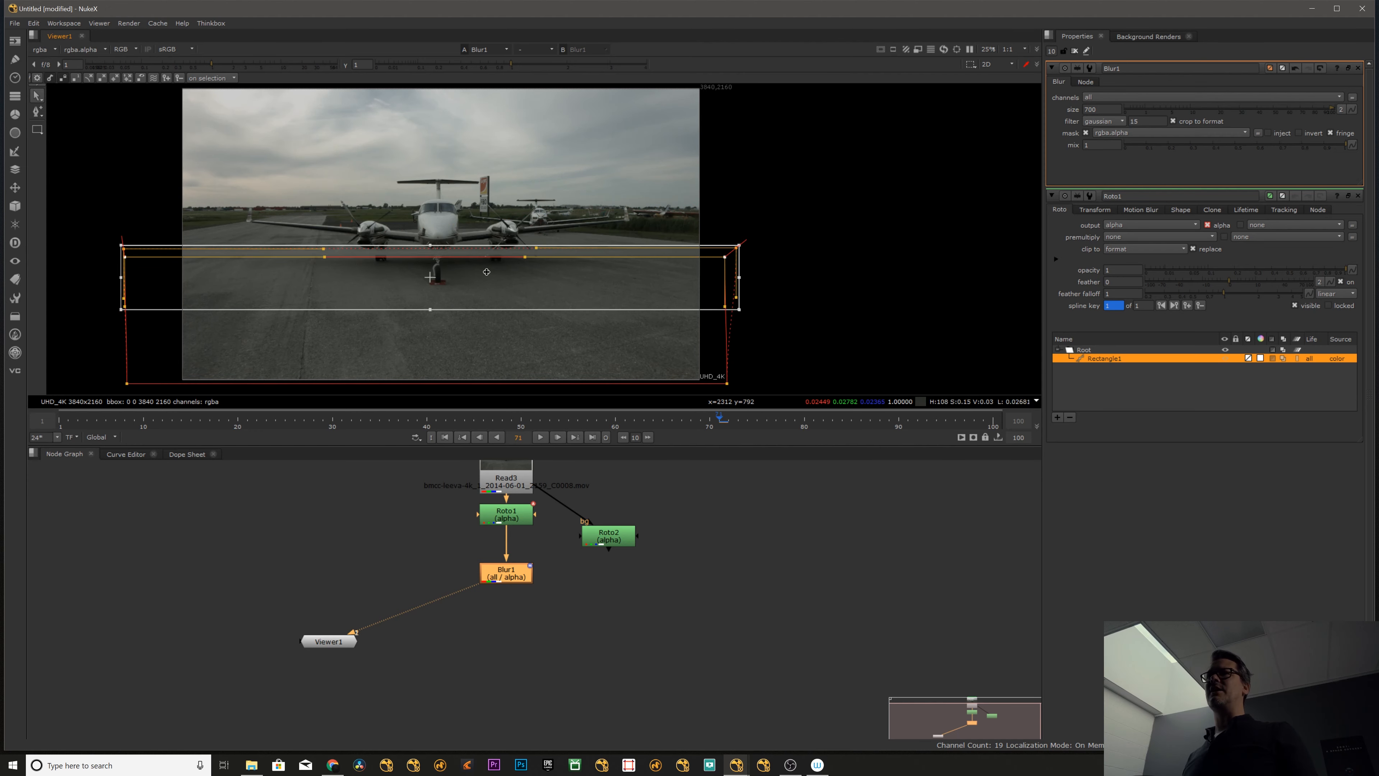
drag(486, 271, 490, 231)
scroll(457, 234, up, 5)
click(590, 136)
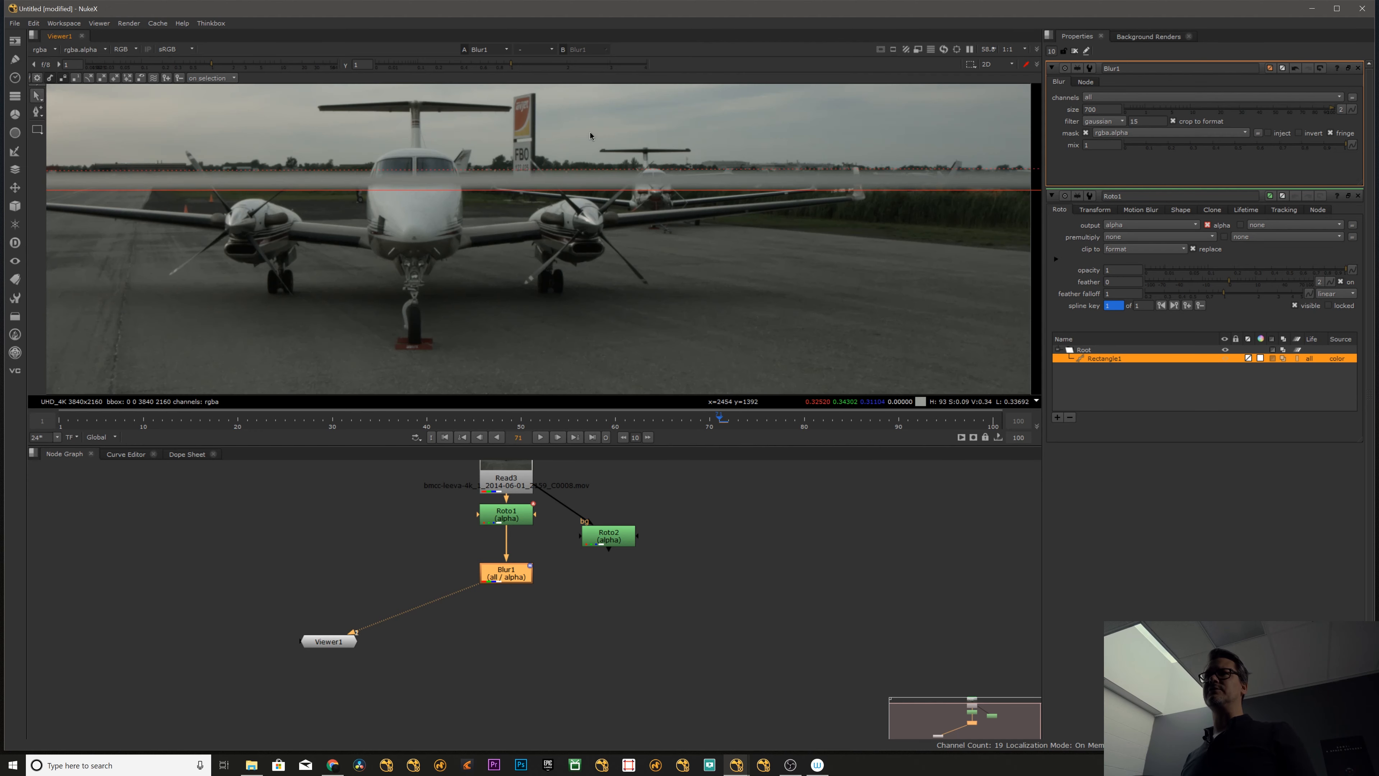
scroll(618, 259, down, 5)
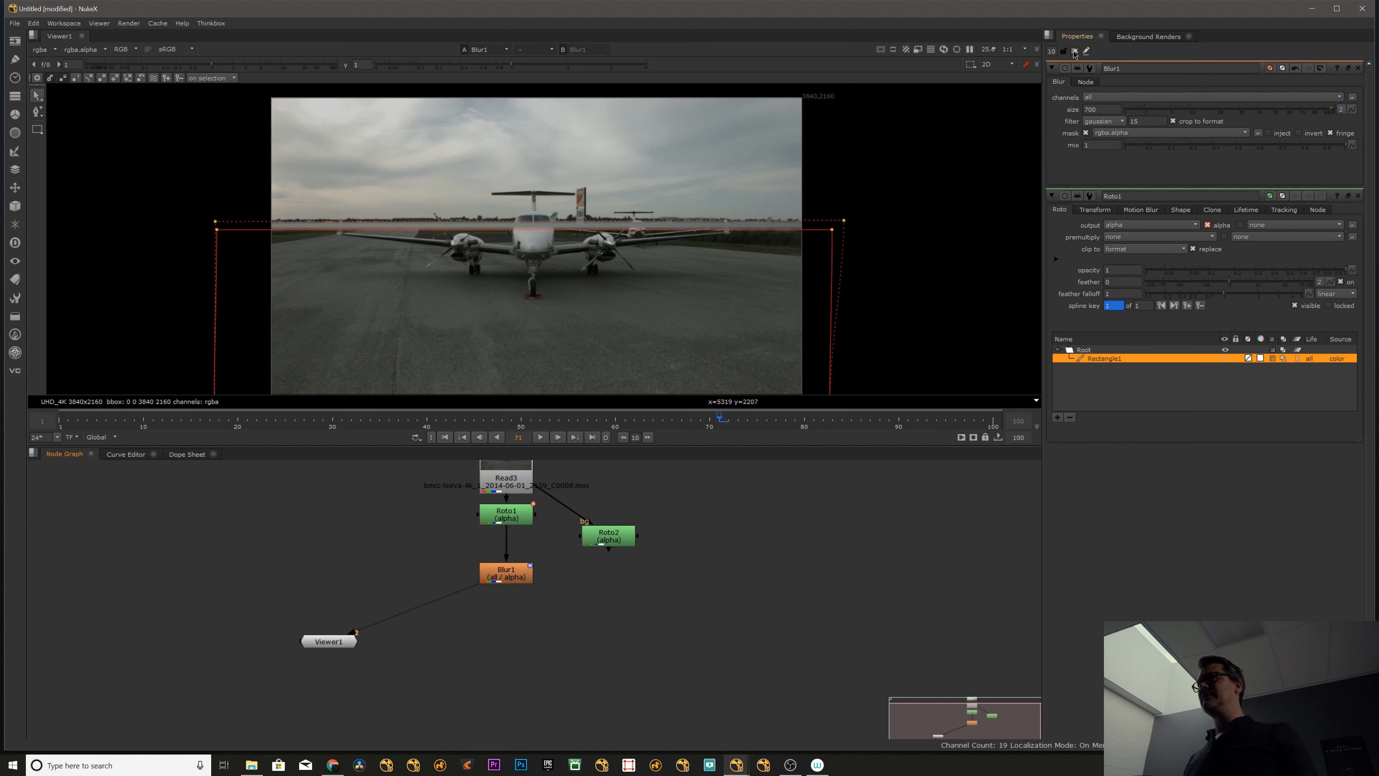
- Select Blur1 and close the Roto1 properties to hide the rectangle overlay
click(590, 287)
middle_drag(590, 287, 551, 291)
click(509, 577)
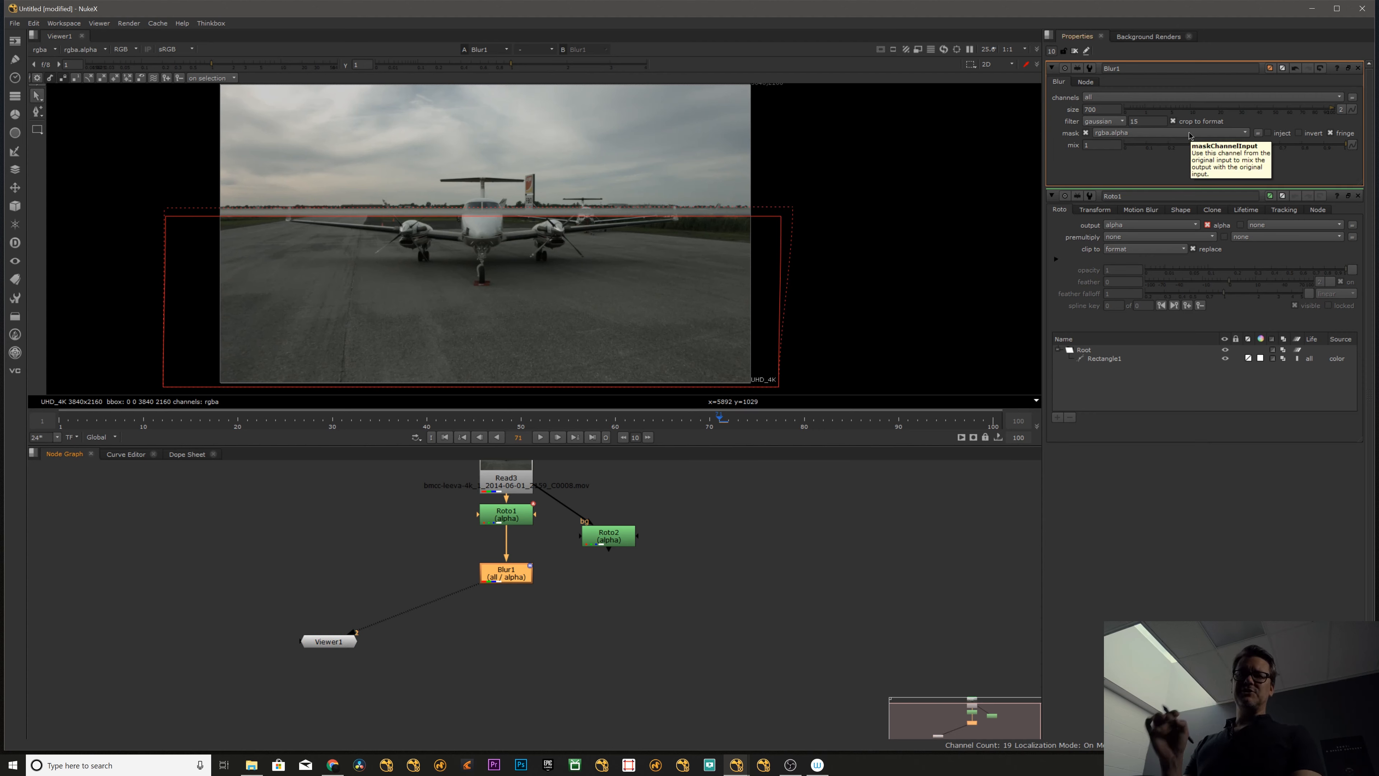
middle_drag(625, 245, 622, 244)
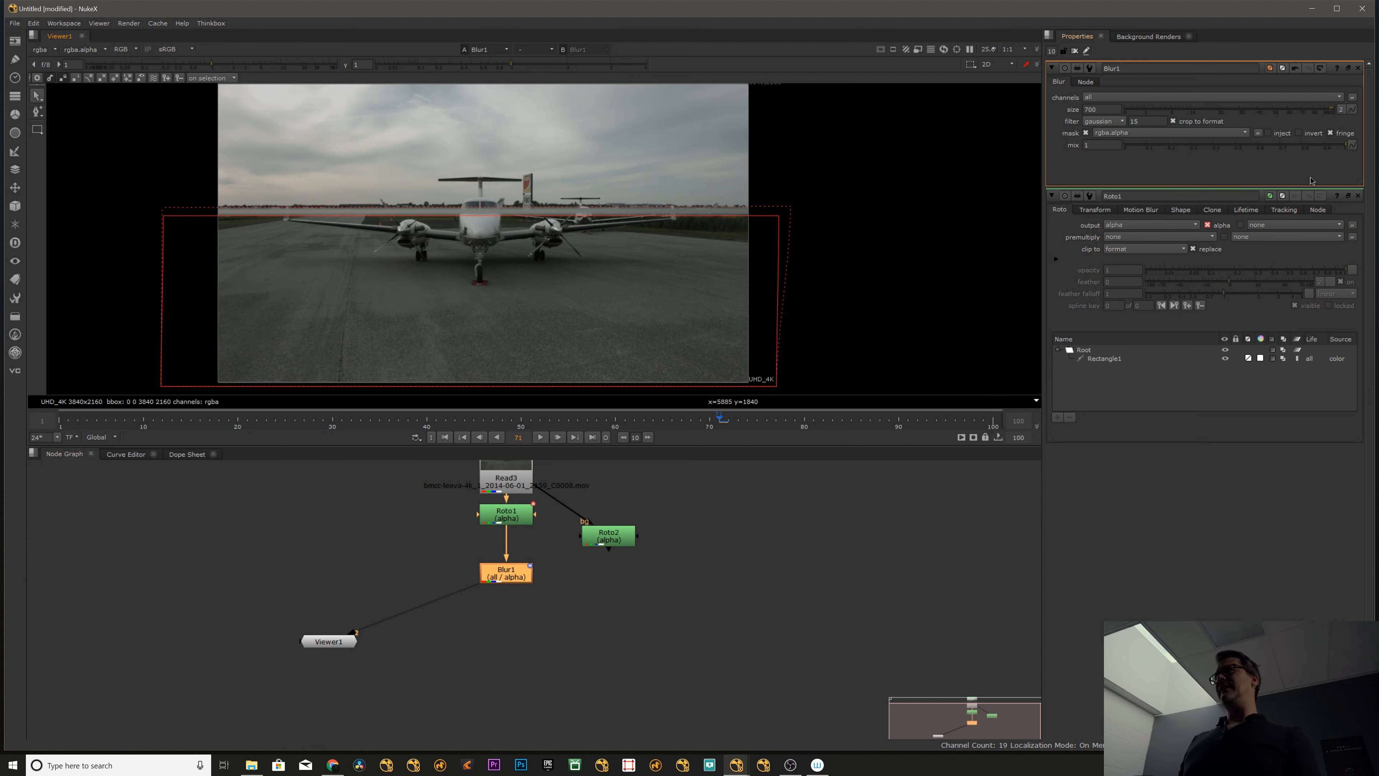
click(1357, 196)
click(612, 498)
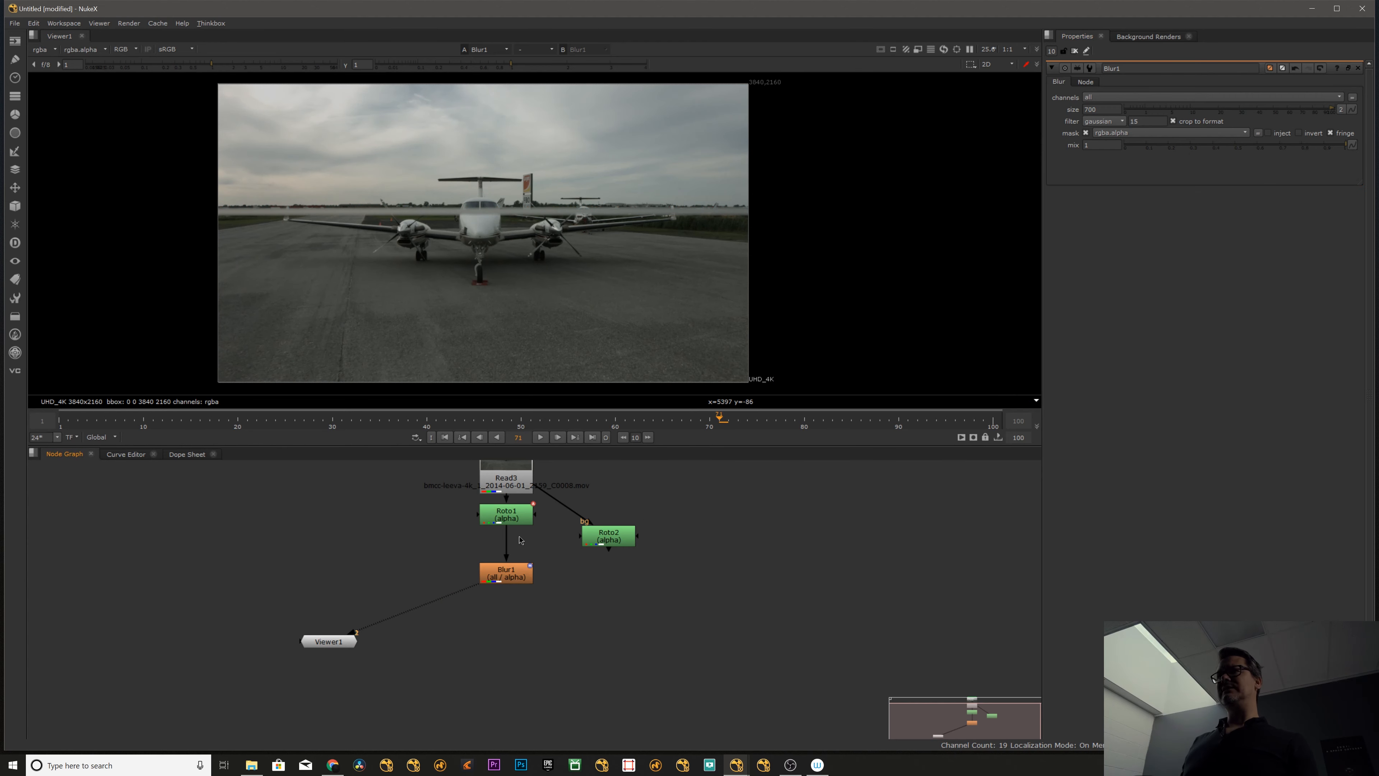
- Turn off the crop to format option of Blur1 with the whole frame in view
middle_drag(519, 540, 501, 549)
click(490, 525)
click(489, 581)
click(312, 649)
scroll(567, 244, down, 5)
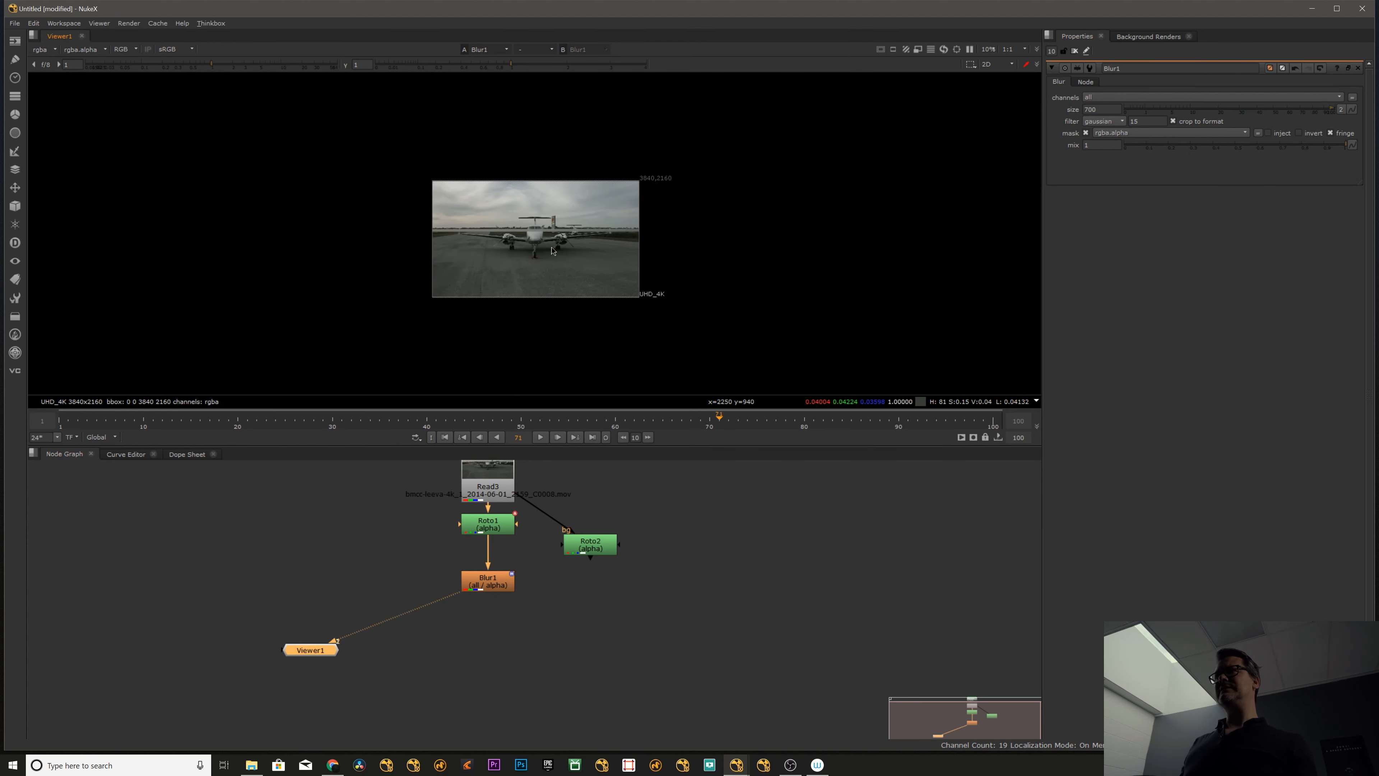
middle_drag(551, 248, 547, 249)
click(491, 580)
click(1194, 123)
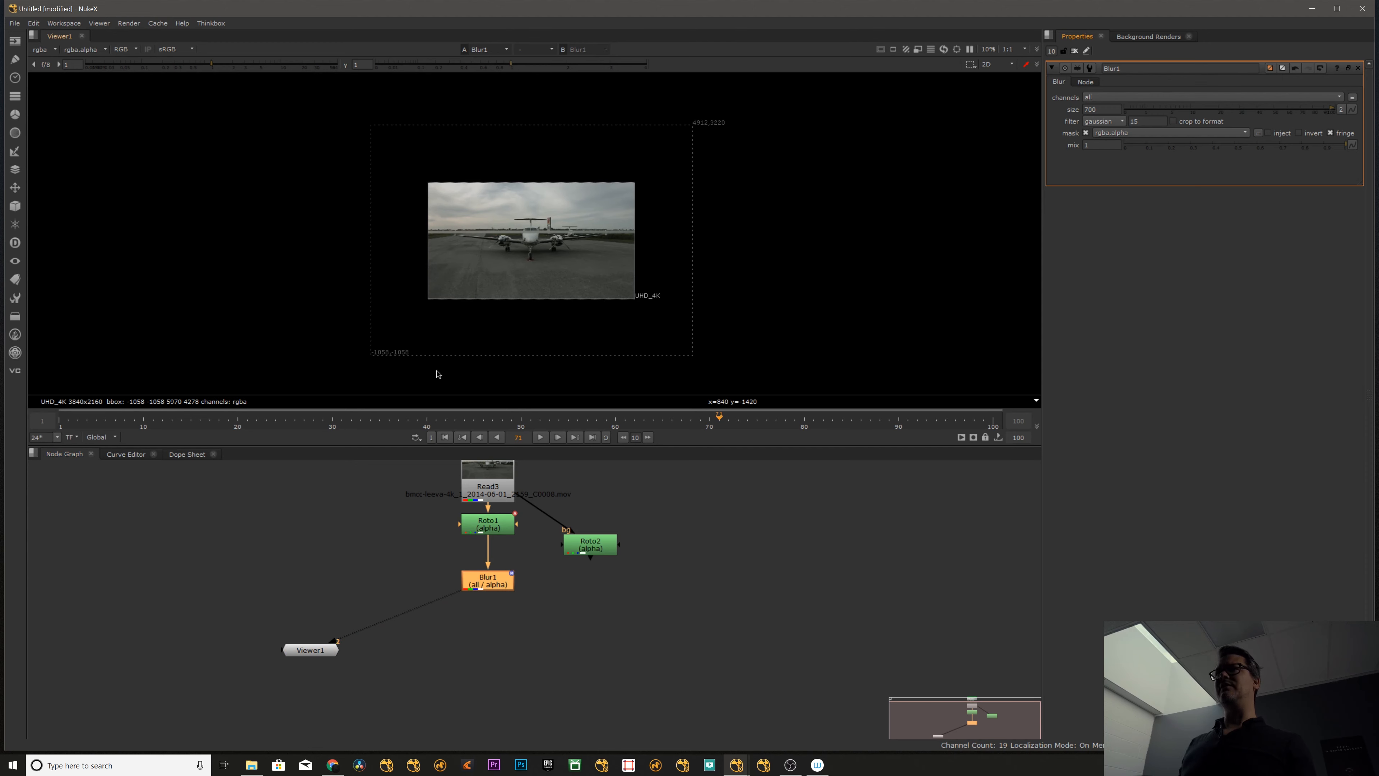
- Vary the Blur1 size between 100 and larger values to compare the bounding box, ending at 700
drag(481, 575, 482, 573)
drag(1152, 110, 1376, 101)
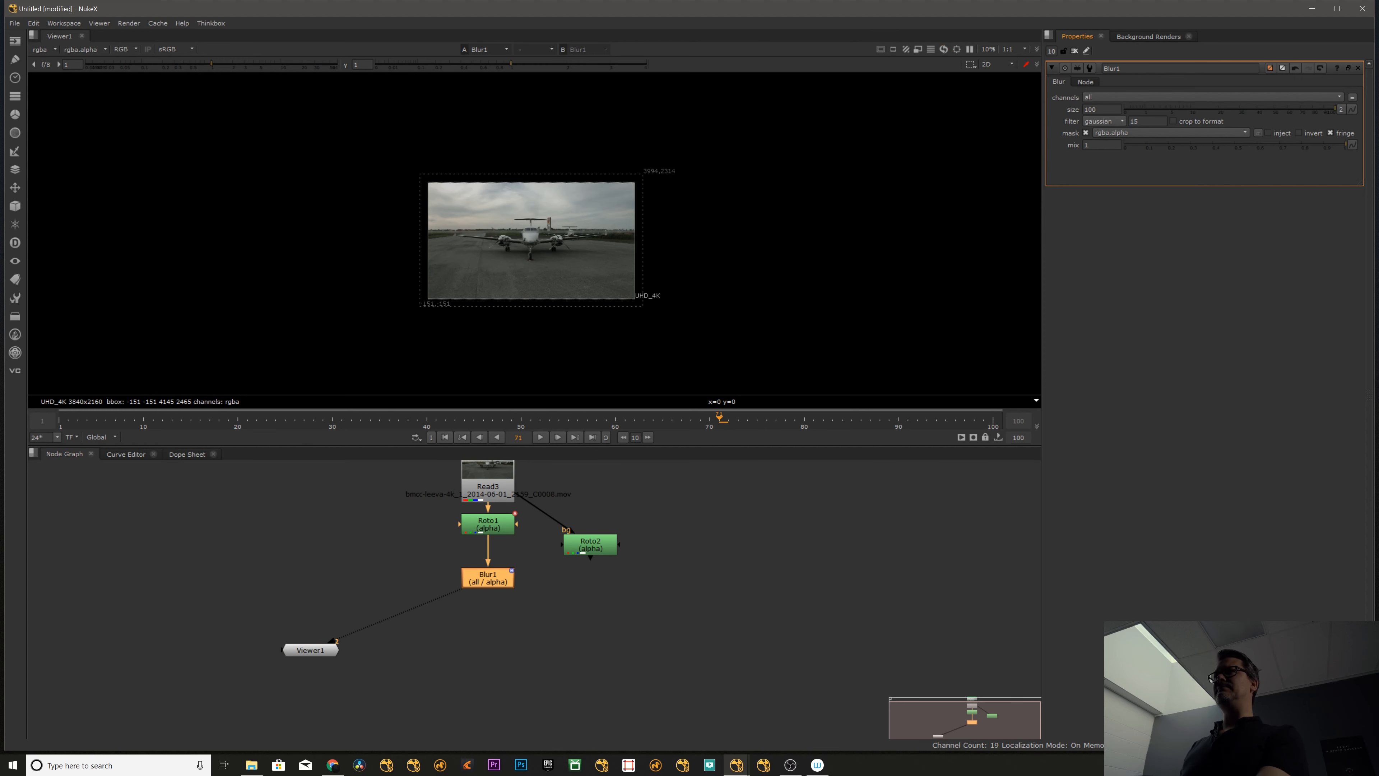
click(1084, 110)
key(Up)
key(Up)
key(Up)
key(Up)
key(Up)
key(Up)
key(Up)
key(Up)
key(Up)
key(Up)
key(Up)
key(Up)
key(Up)
key(Up)
key(Up)
key(Up)
key(Up)
key(Up)
key(Up)
key(Up)
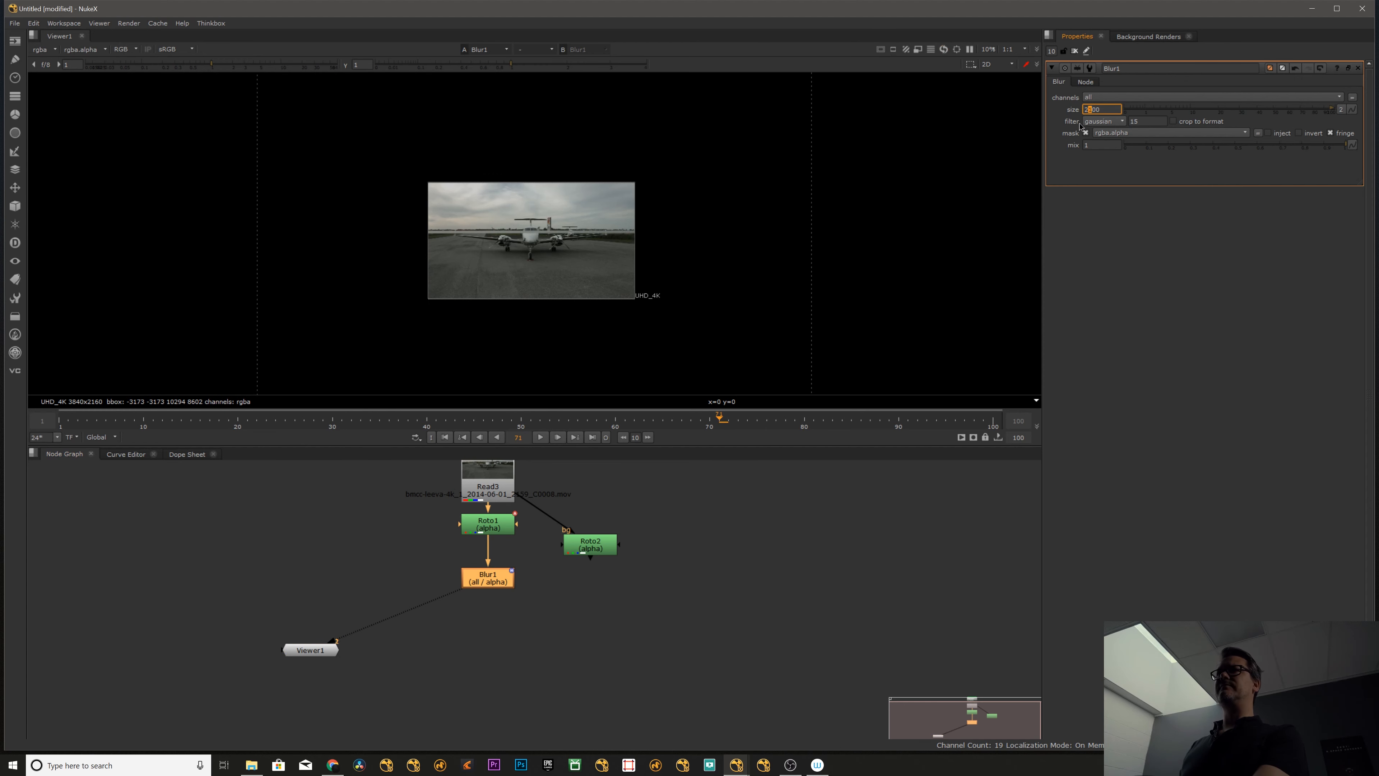
key(Down)
key(Down)
key(Down)
key(Down)
key(Down)
key(Down)
key(Down)
key(Down)
key(Down)
key(Down)
key(Down)
key(Down)
key(Down)
key(Down)
key(Down)
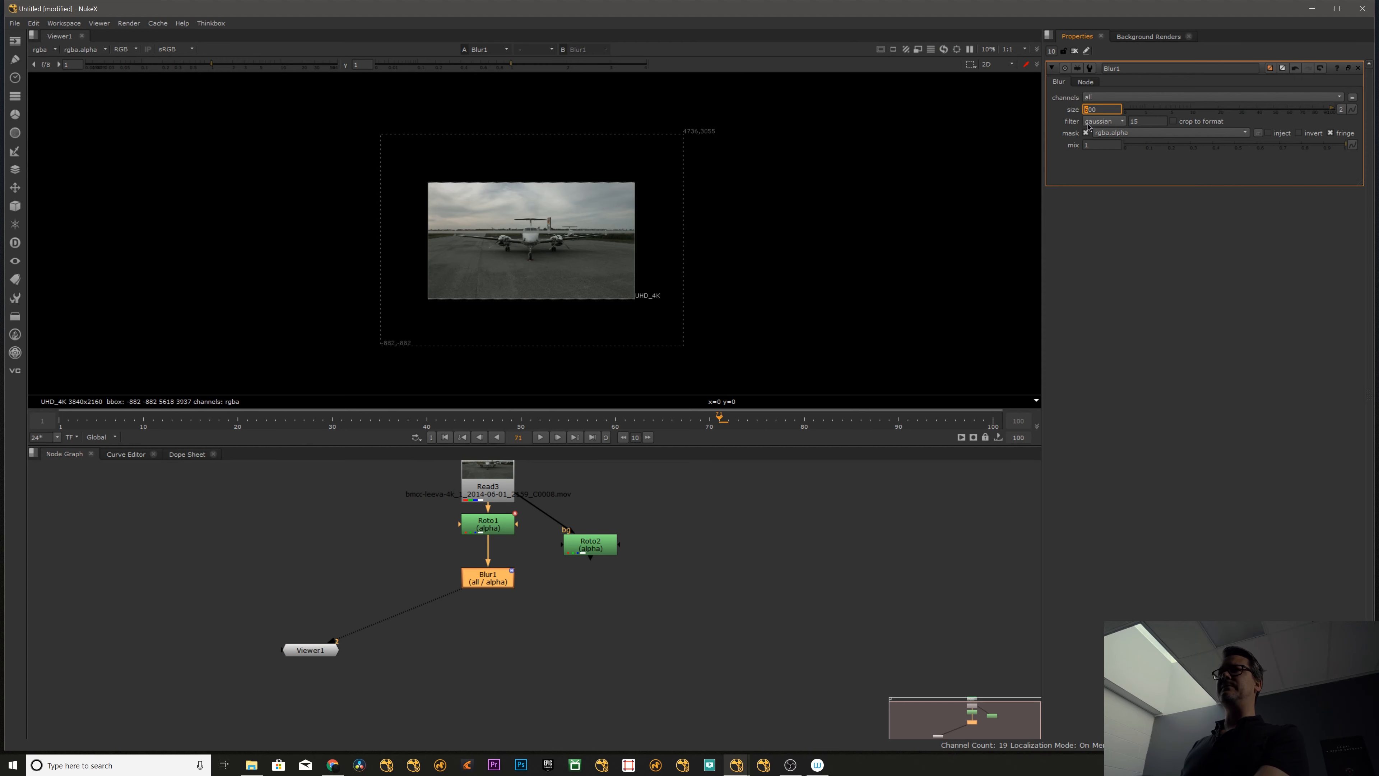
key(Up)
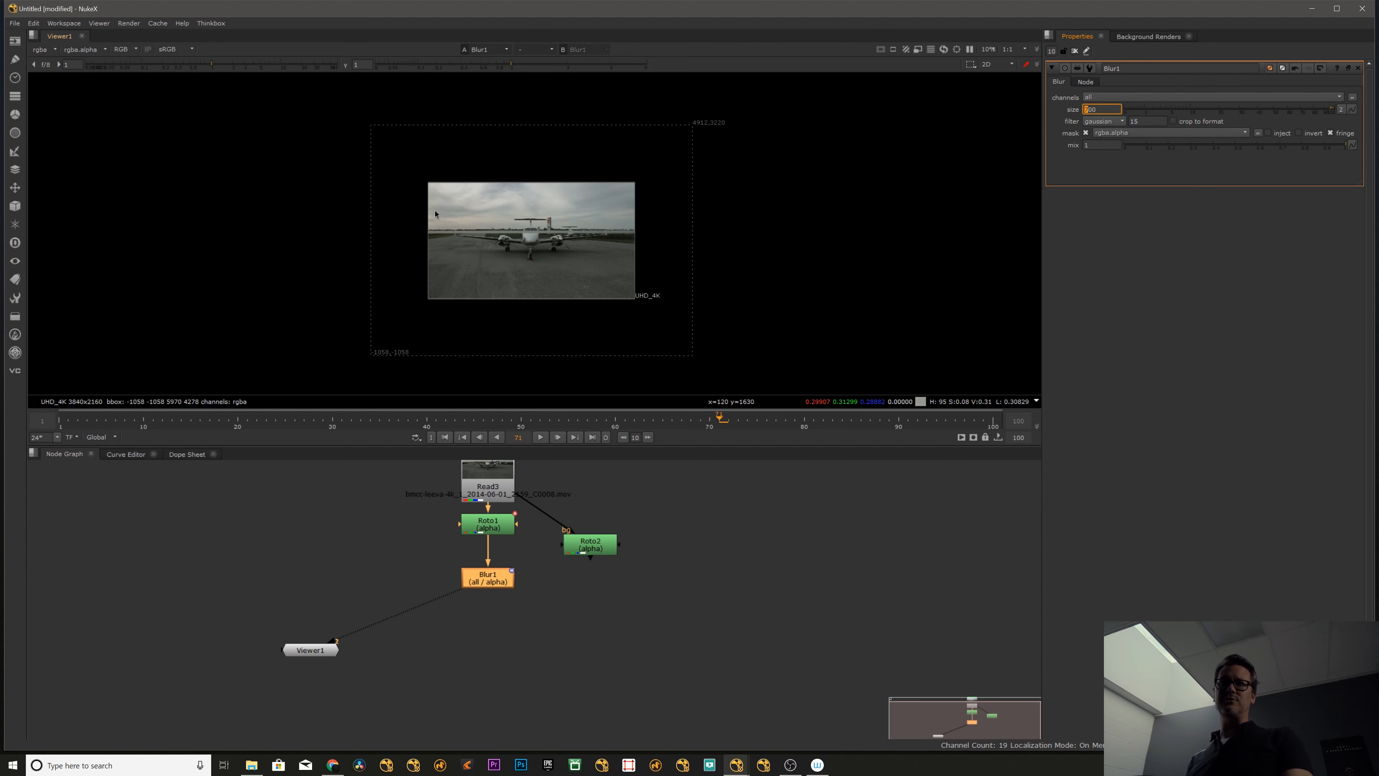
- View the Roto1 output and return the viewer to Blur1 to compare them
click(589, 545)
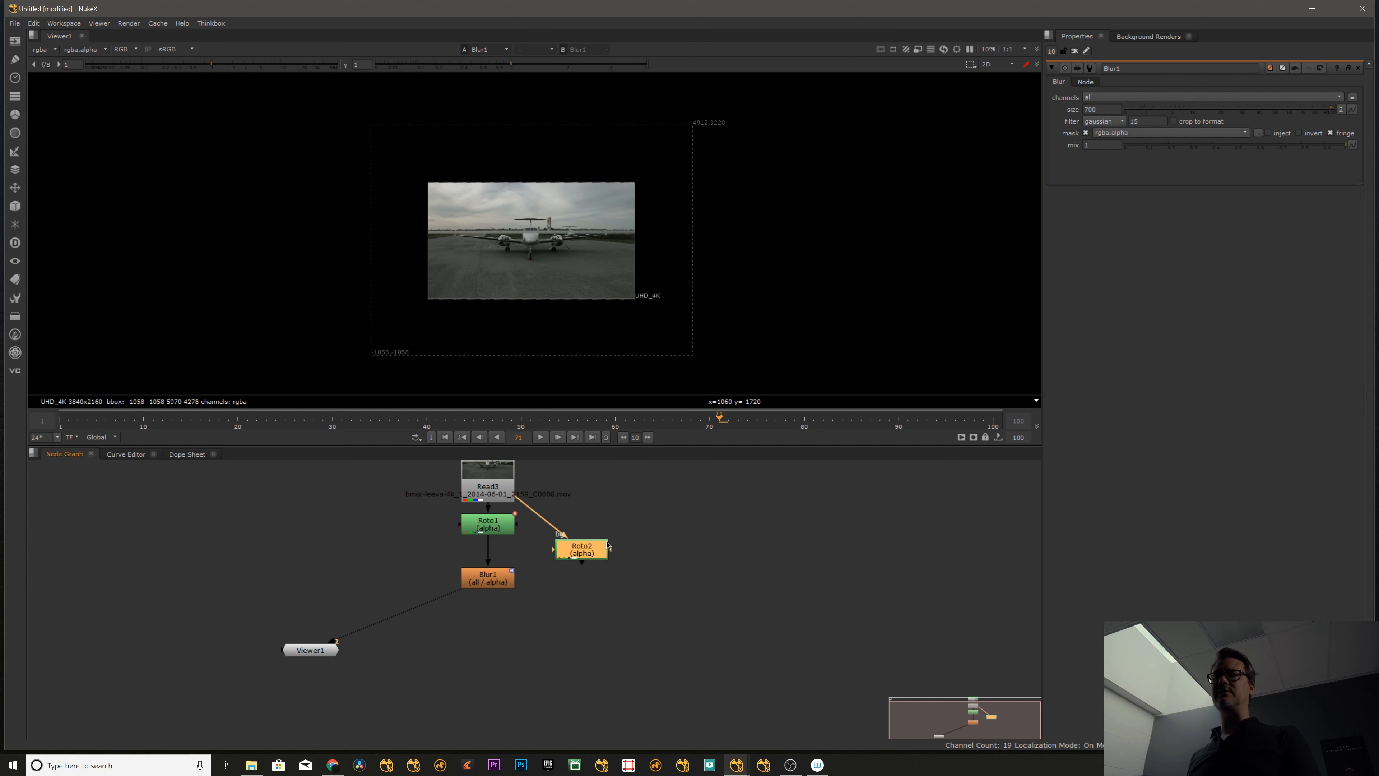
click(487, 525)
key(1)
click(586, 548)
click(501, 576)
key(1)
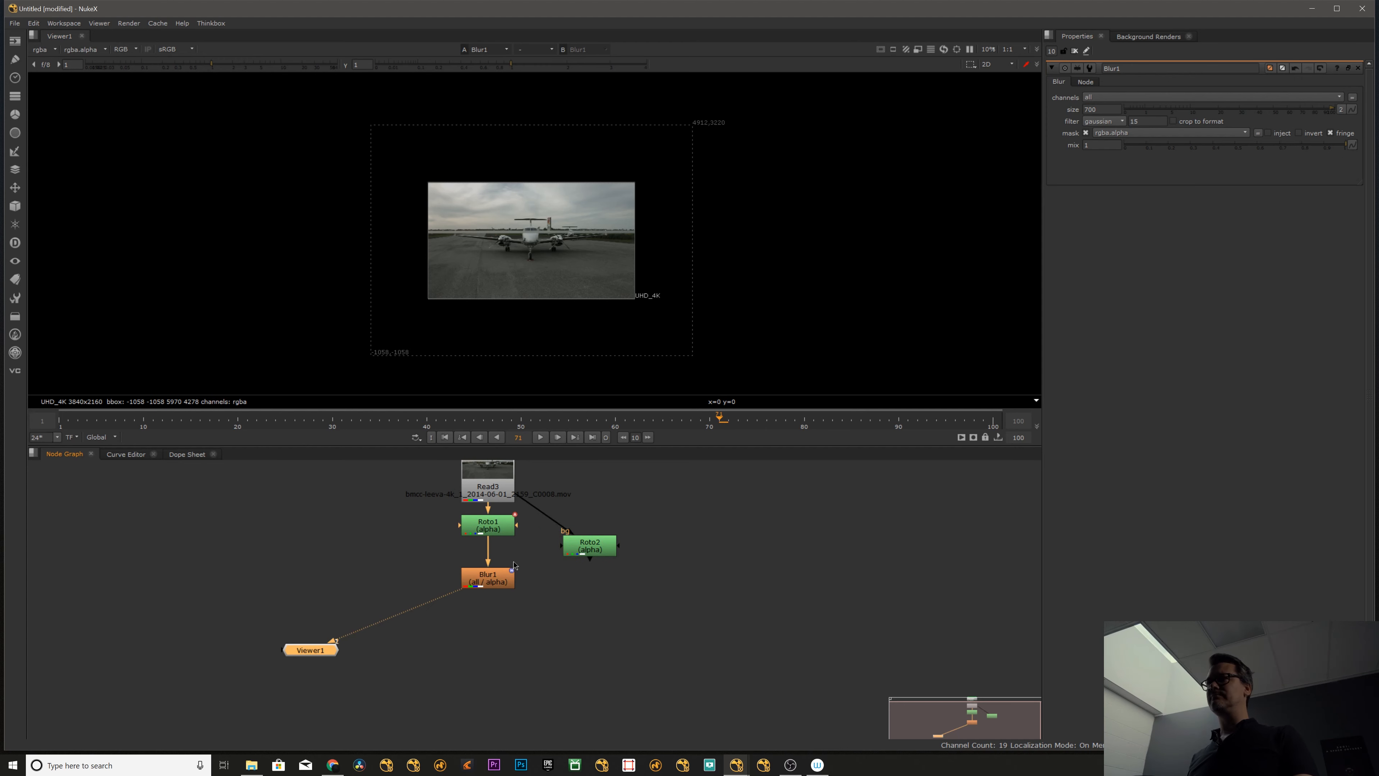
- Turn on crop to format for Blur1, and disable and re-enable the node to compare the blurred fringe band
click(502, 575)
drag(503, 575, 502, 574)
click(1172, 121)
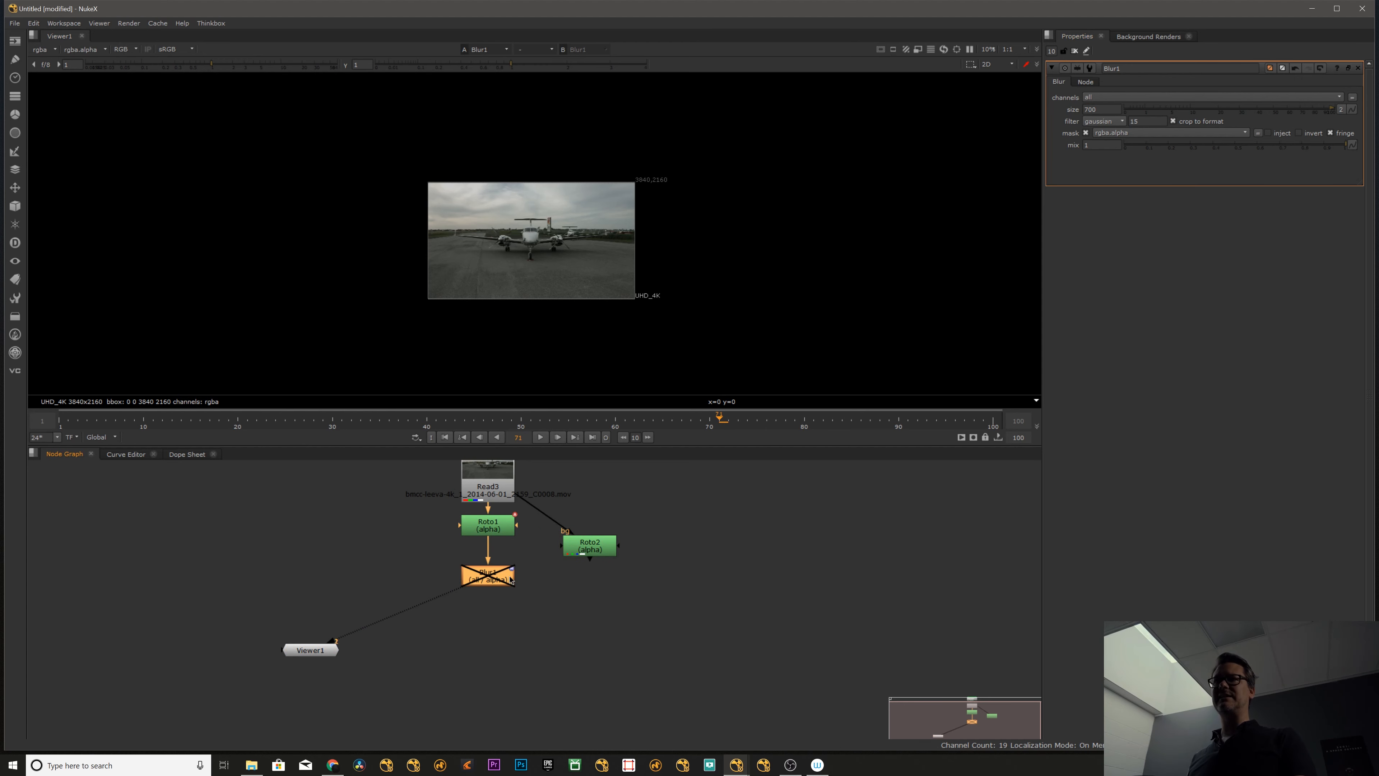
scroll(544, 242, up, 10)
ctrl+click(488, 577)
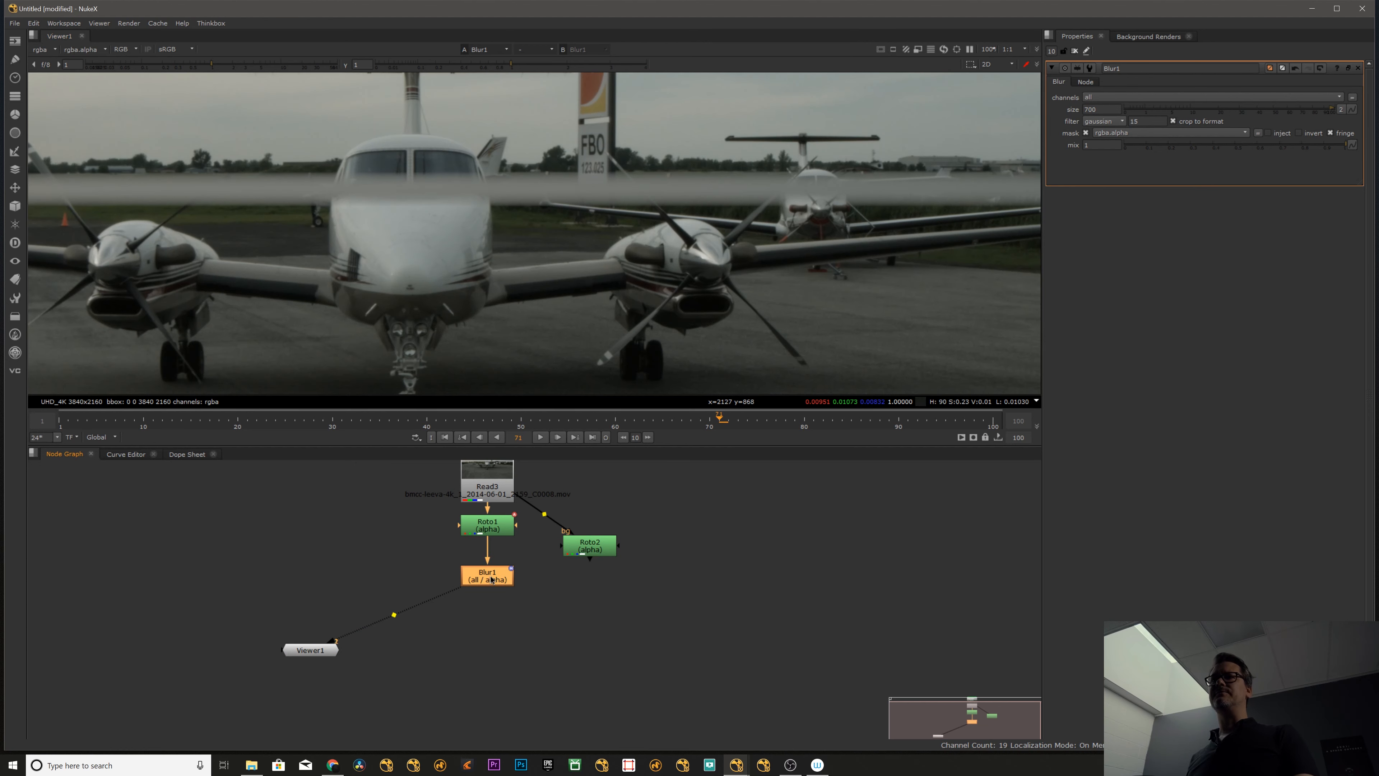